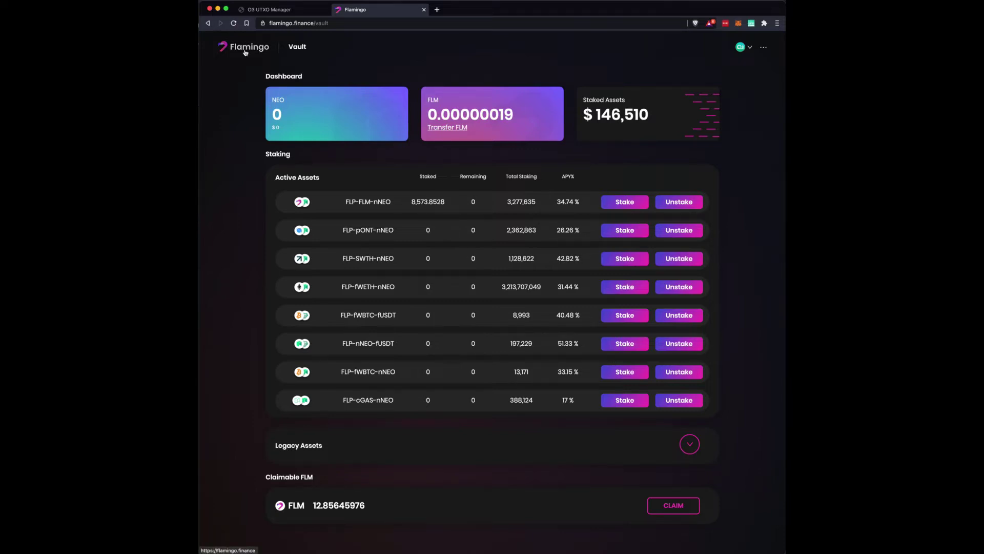
Check the Swap page's Pool tab, which shows no liquidity, then return to the home page.
click(245, 52)
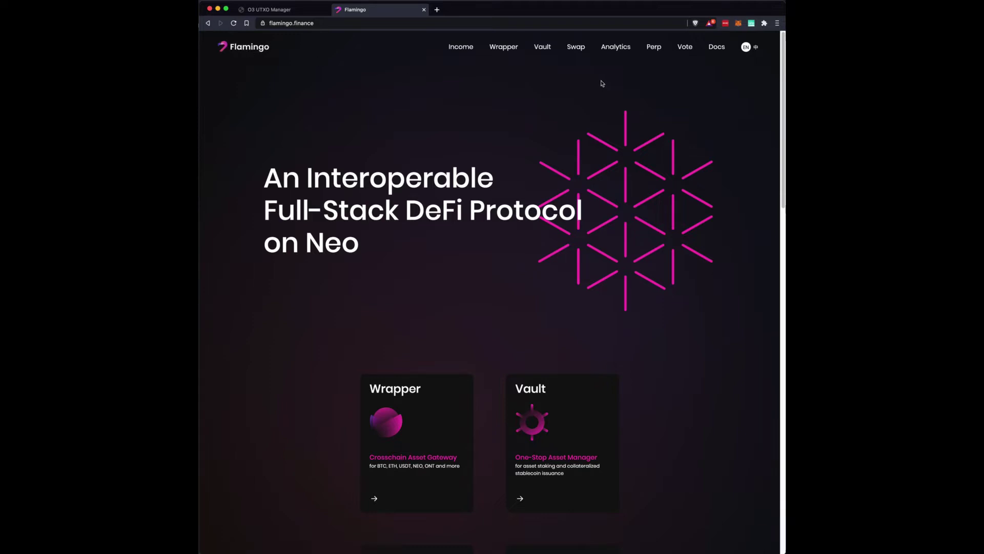
click(575, 46)
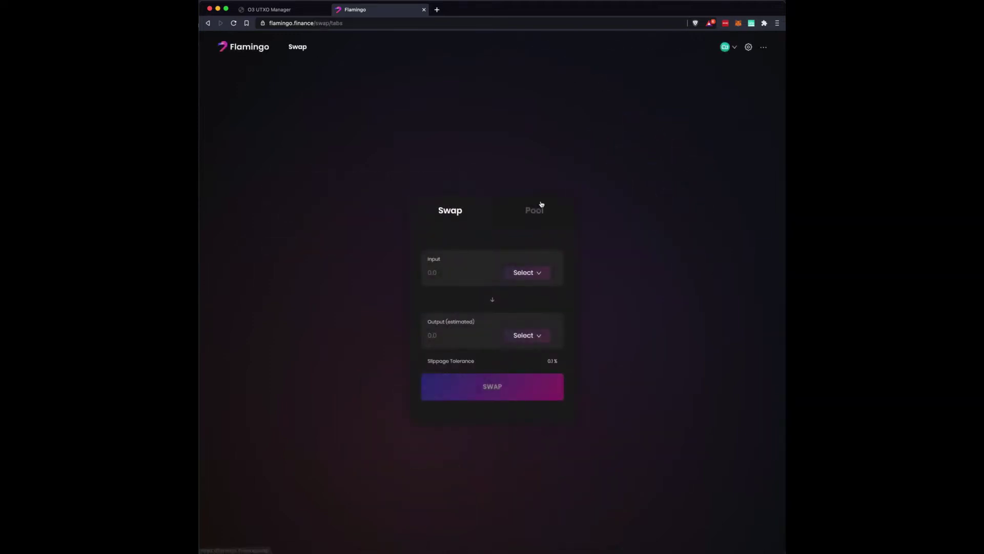
click(532, 213)
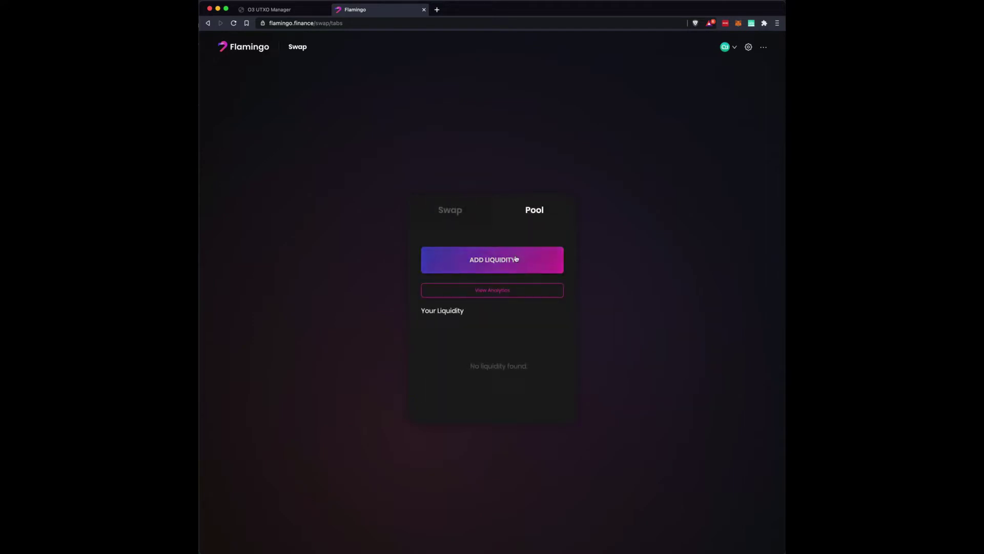
click(246, 47)
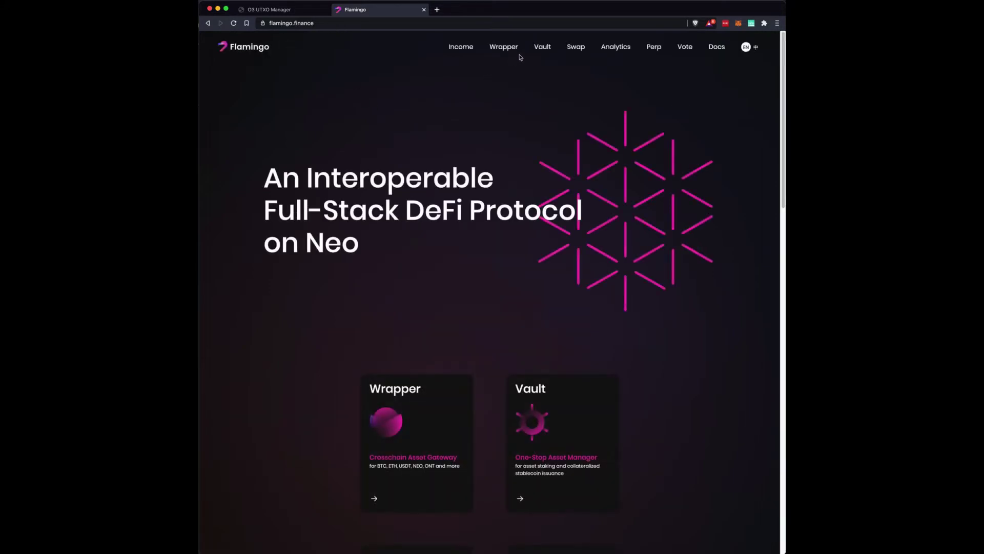
Visit the Vault dashboard, then go home and reopen the Swap page's Pool view.
click(542, 47)
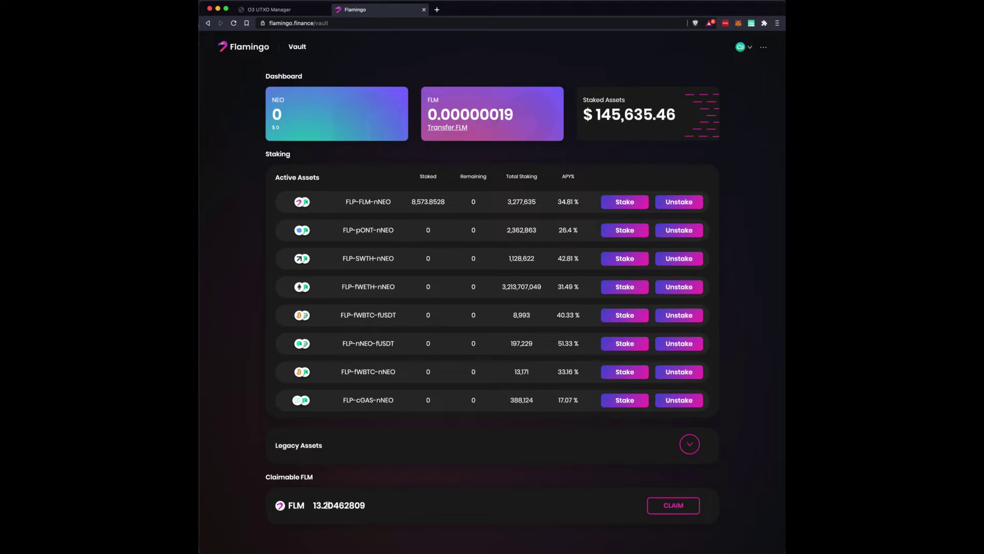
click(235, 48)
click(573, 47)
click(534, 208)
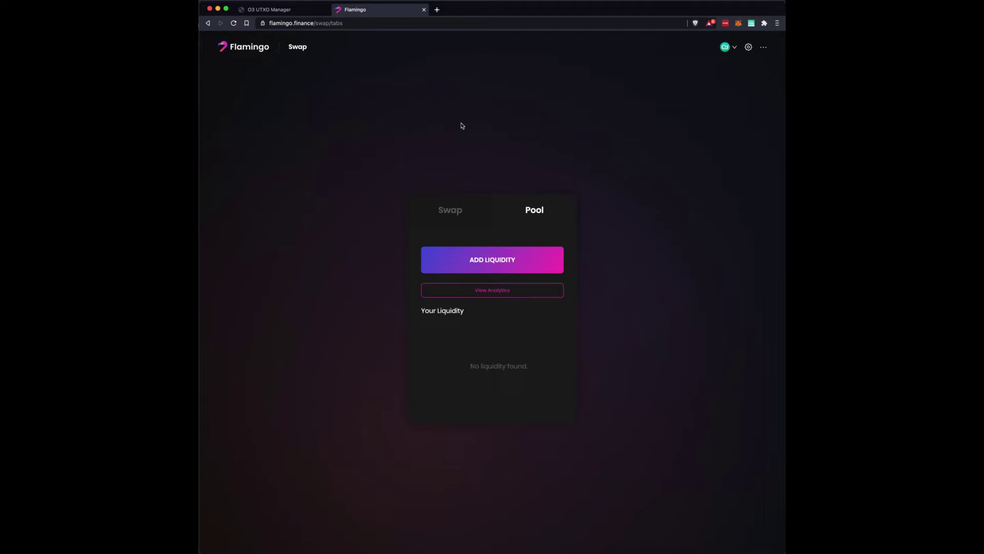
Switch to the swap form, go home, and reopen the Swap page.
click(461, 210)
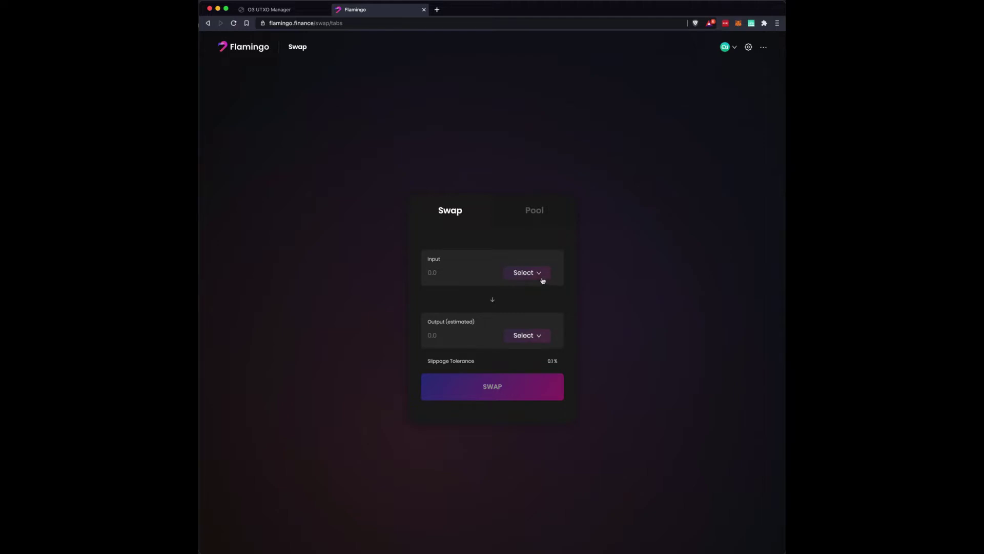
click(254, 55)
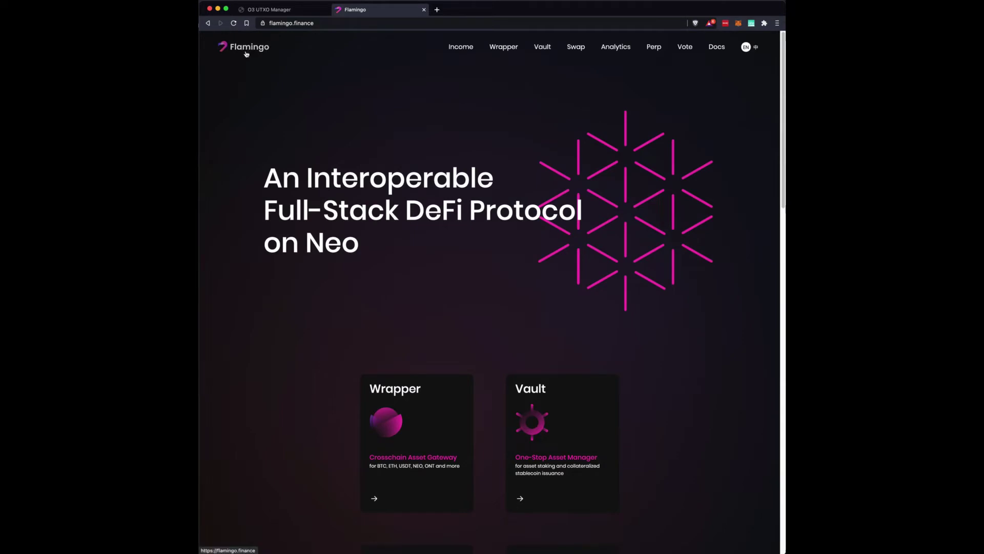
click(576, 47)
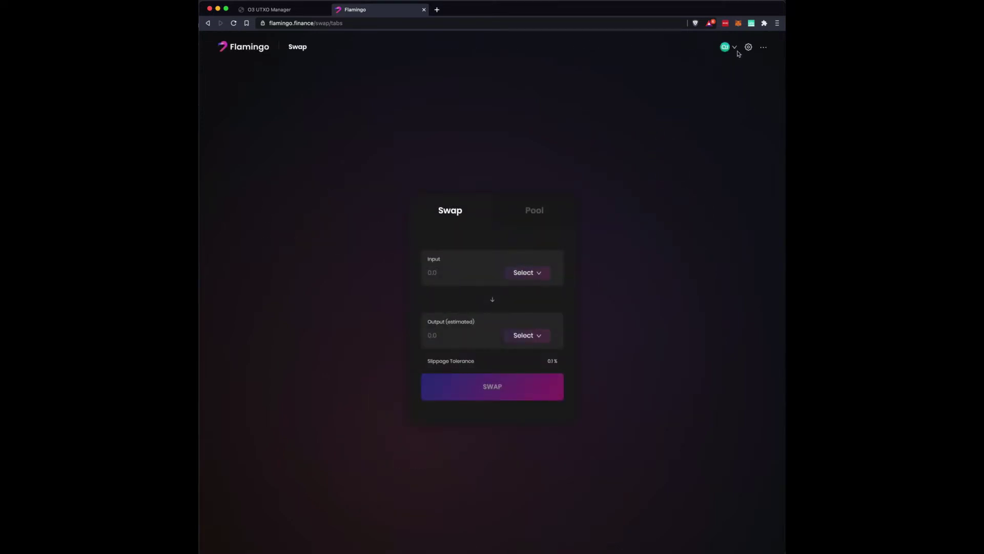
Choose nNEO as the input token and fUSDT as the output token.
click(542, 272)
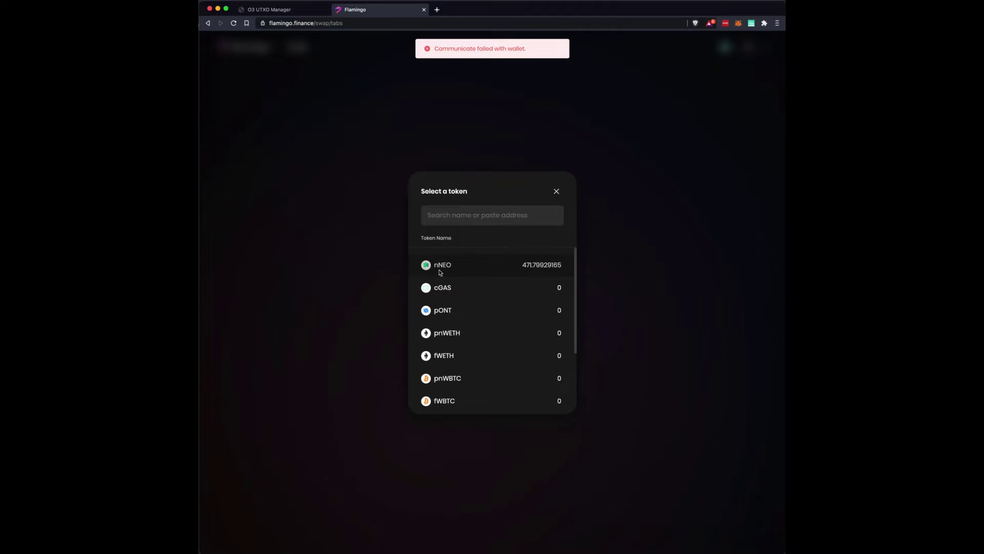
click(489, 268)
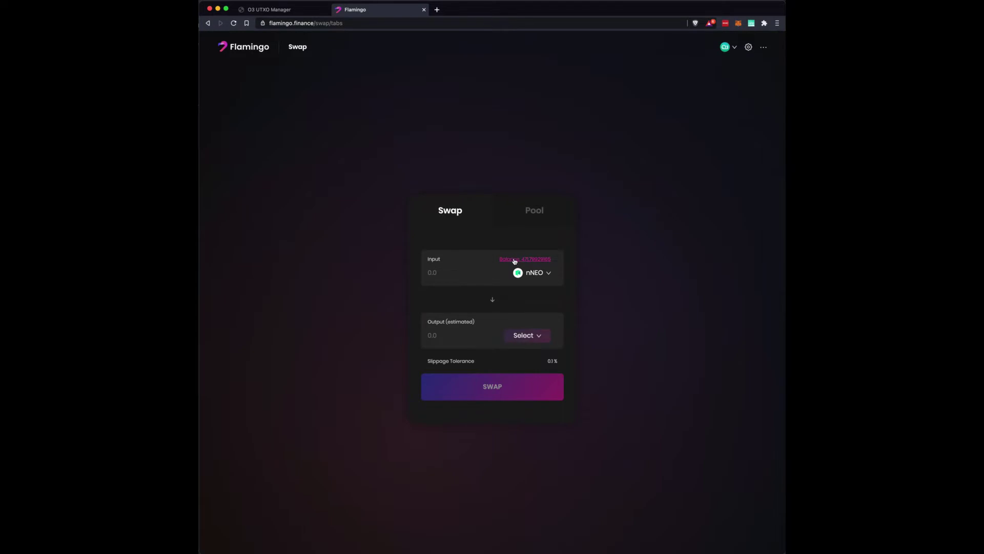
click(544, 336)
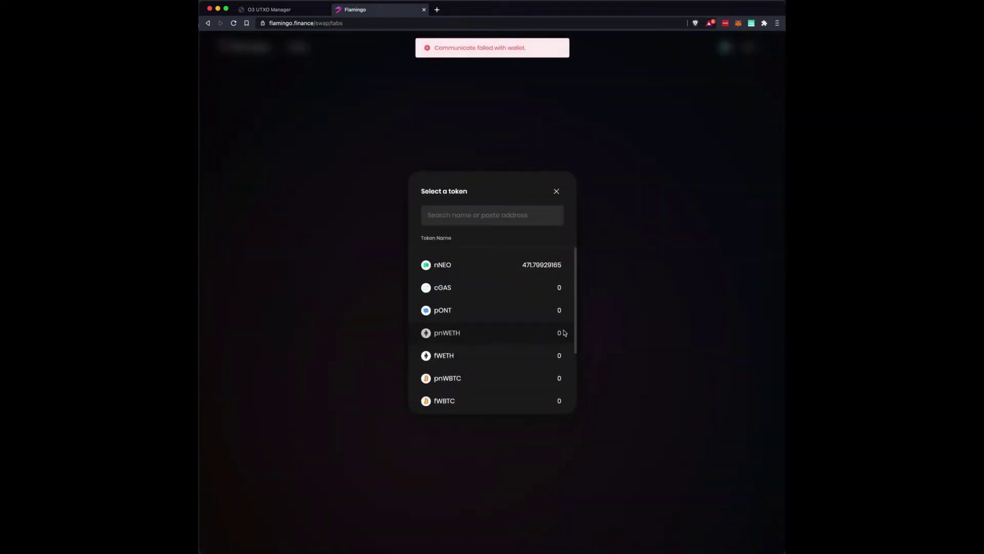
drag(575, 332, 575, 386)
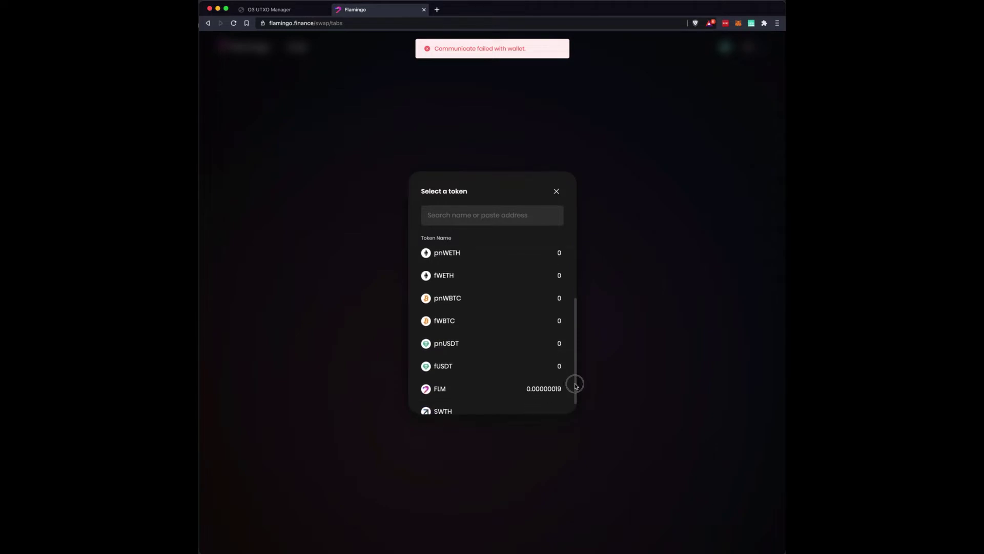
click(442, 371)
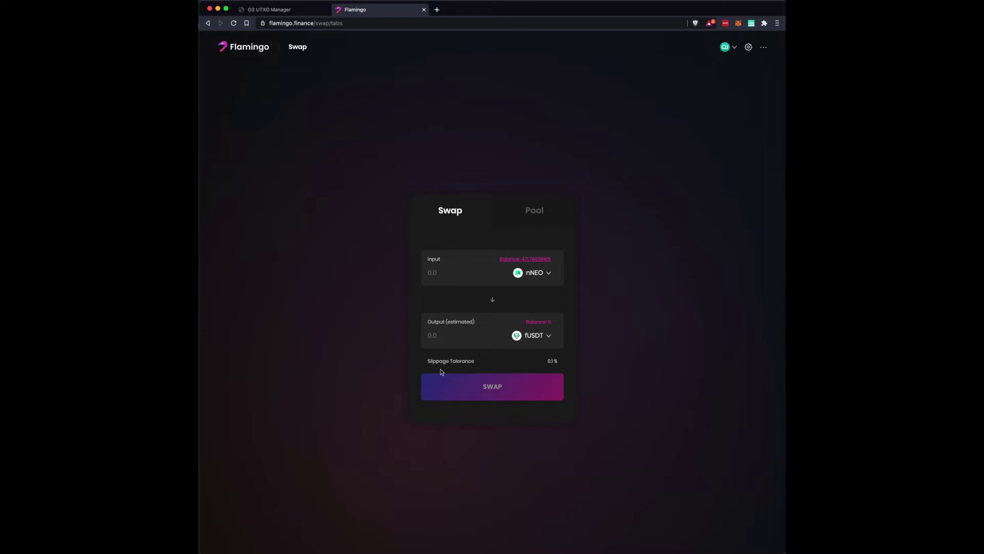
Swap 10 nNEO for about 896.72 fUSDT.
click(430, 272)
text(10)
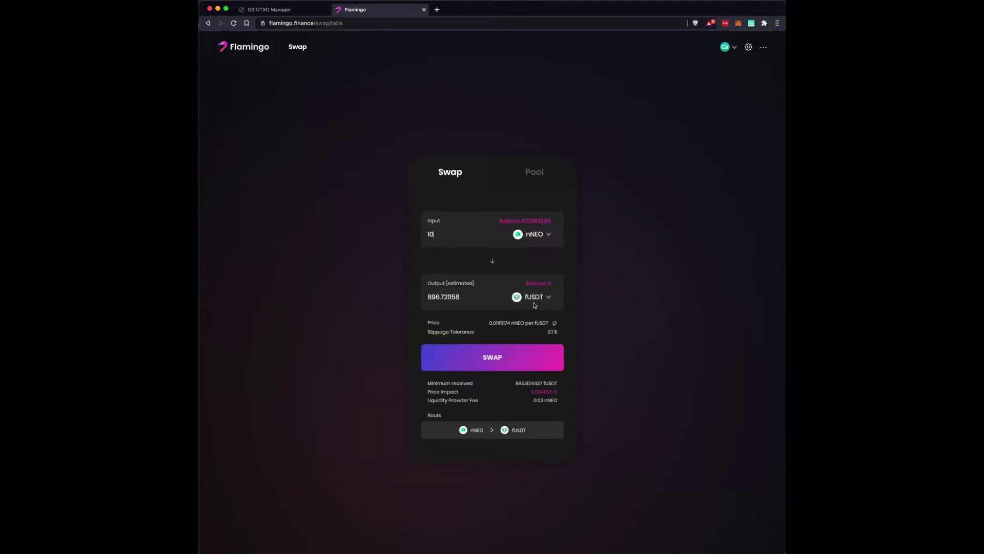
click(491, 361)
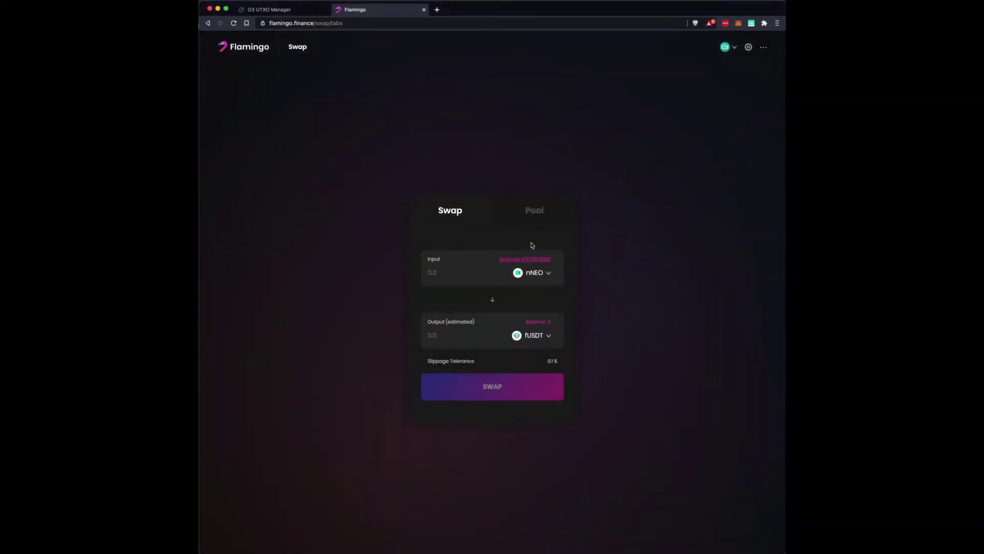
Start adding liquidity from the Pool view with nNEO as the first token.
click(252, 48)
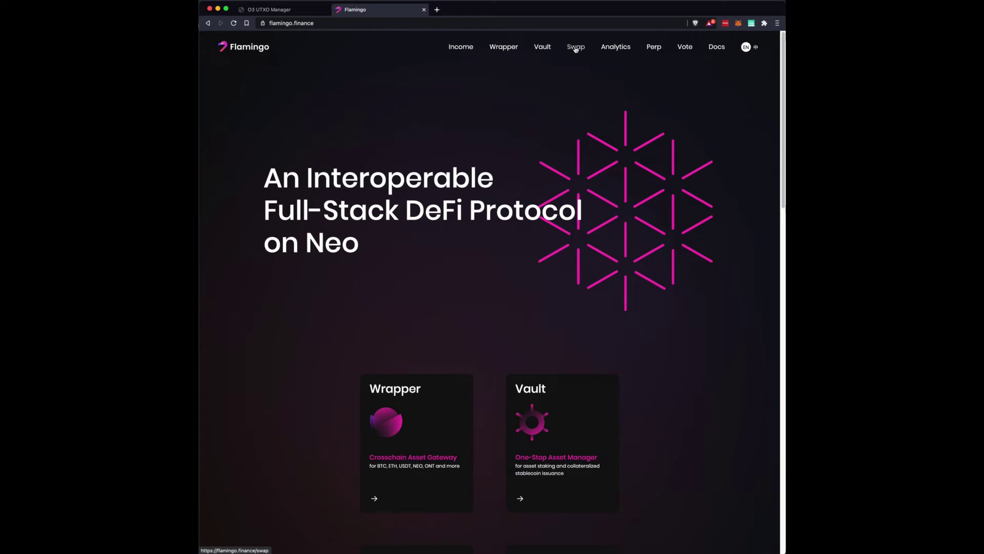
click(576, 47)
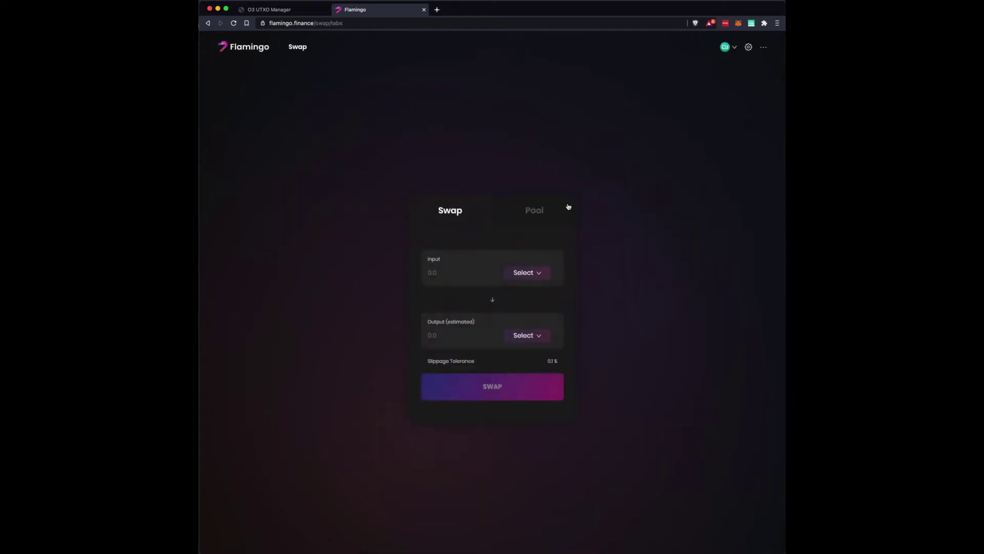
click(534, 212)
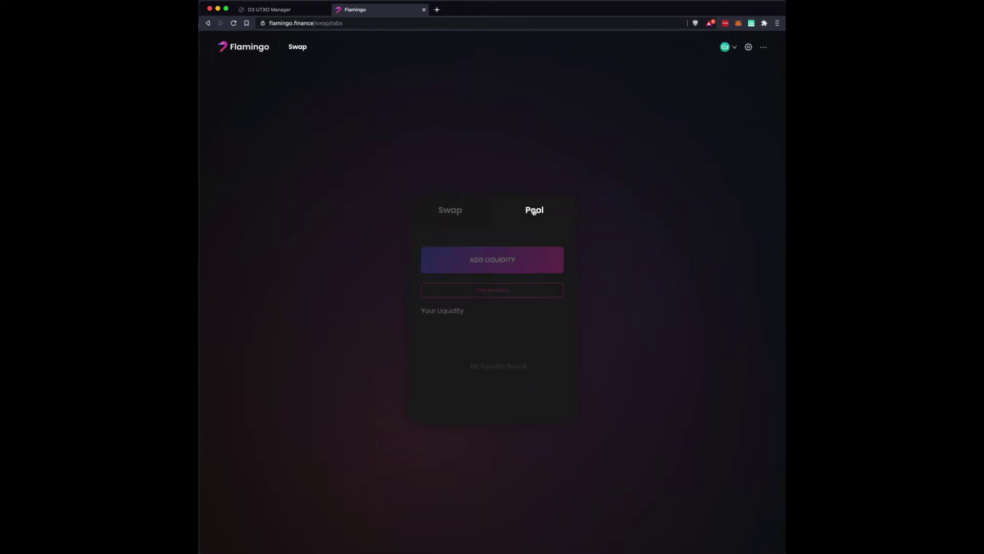
click(489, 261)
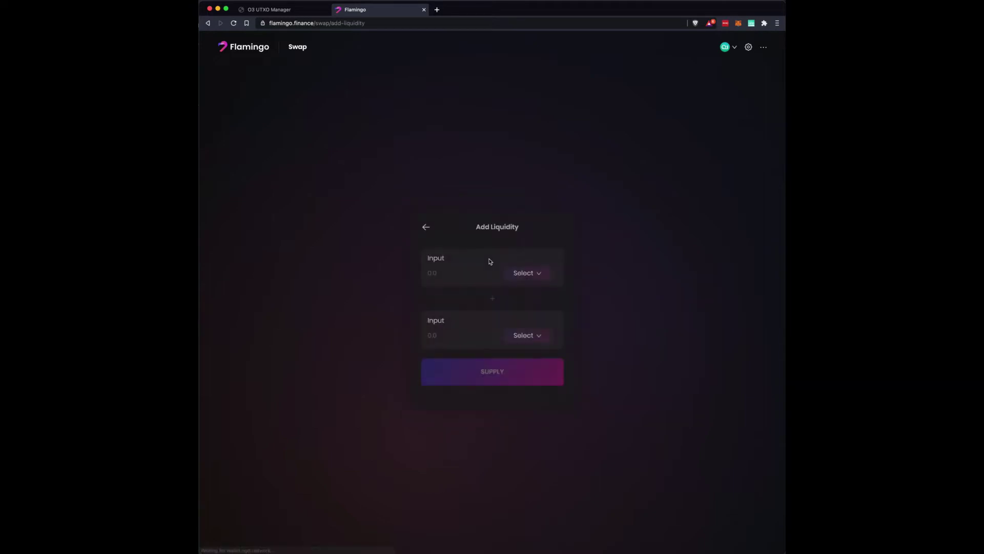
click(545, 276)
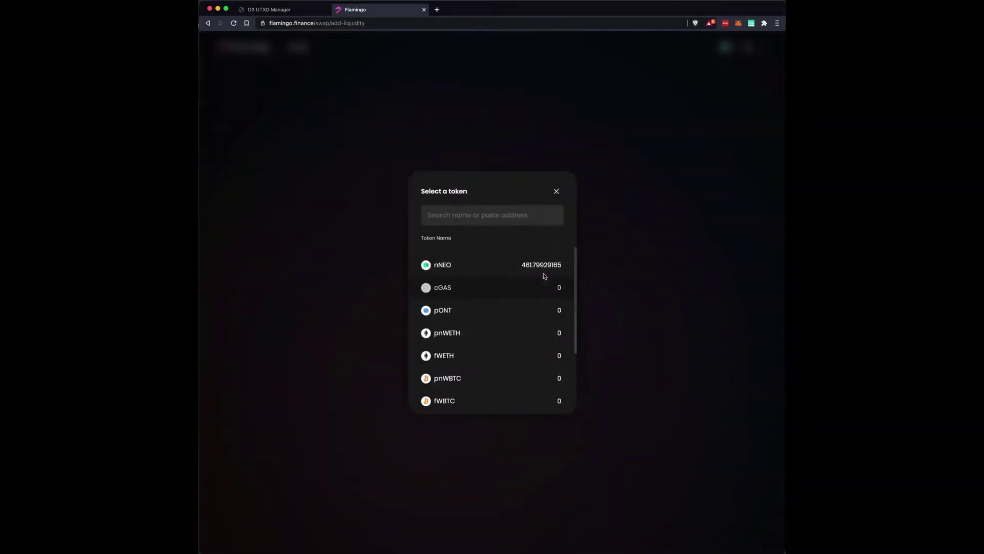
click(502, 270)
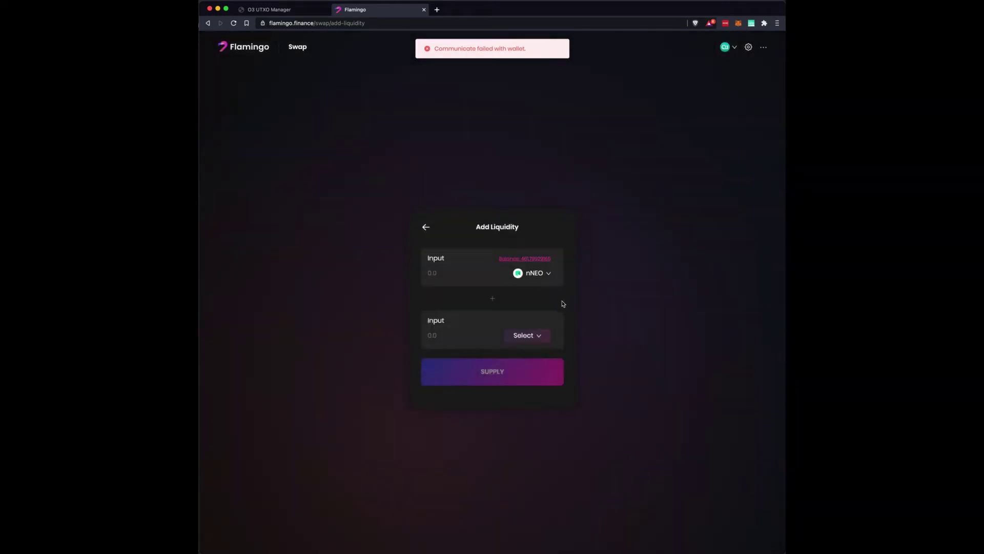
Browse the second token list twice, closing it without choosing a token.
click(544, 337)
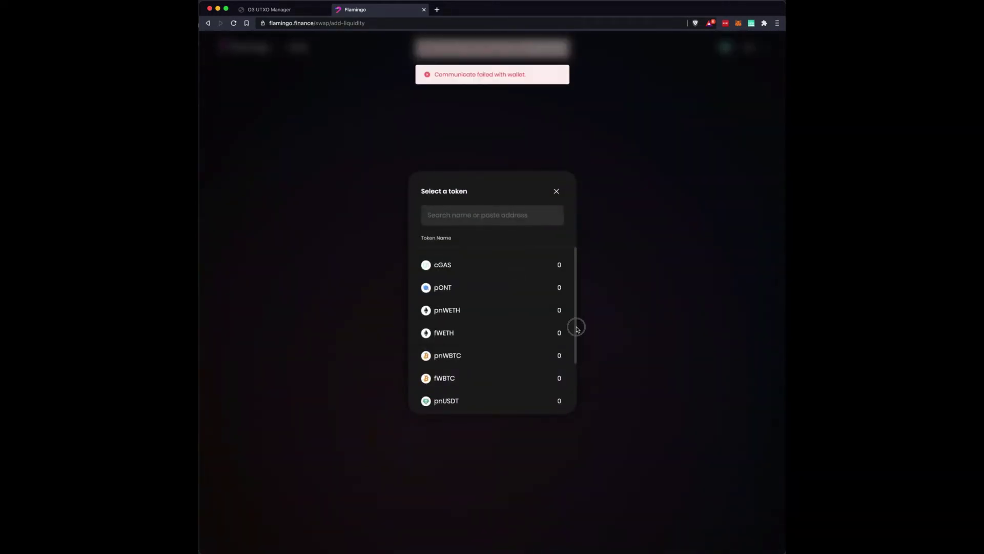
drag(575, 331, 588, 282)
click(557, 191)
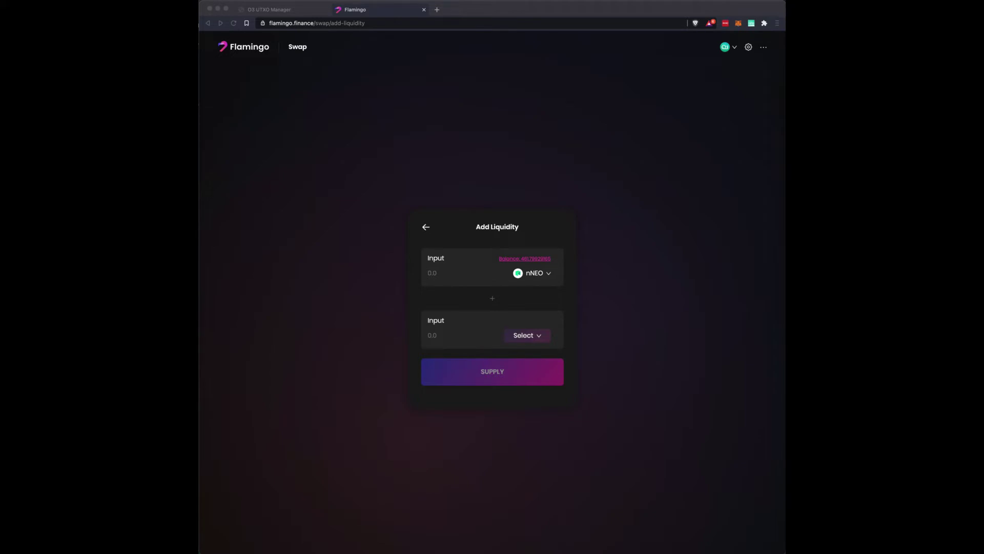
click(538, 337)
click(539, 337)
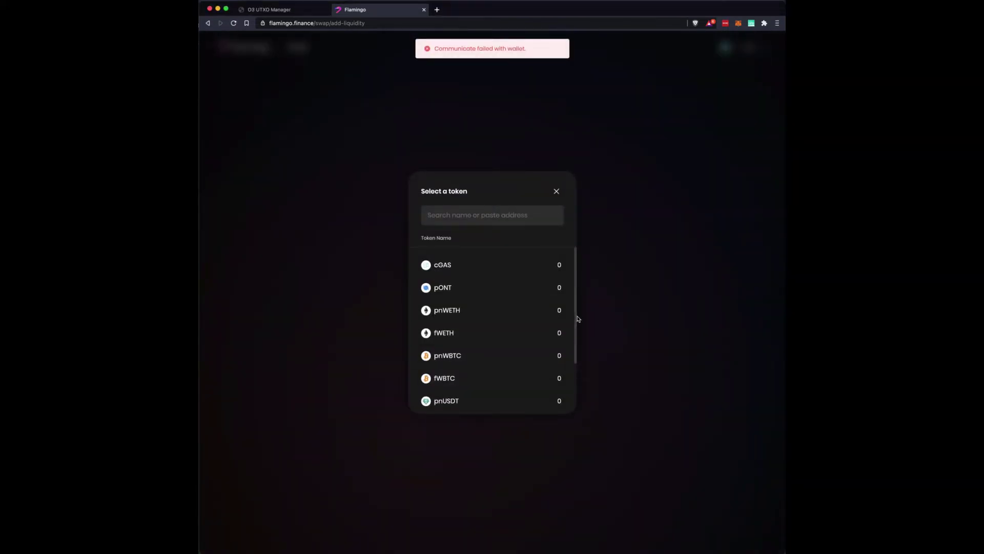
drag(575, 324, 577, 251)
click(557, 195)
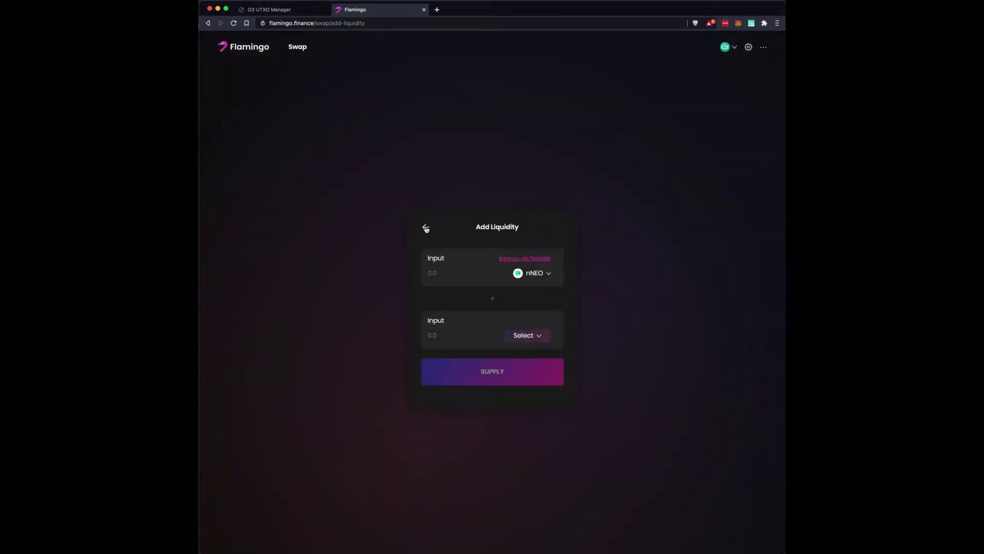
Leave the Add Liquidity form for the Pool view, then go to the home page.
click(425, 229)
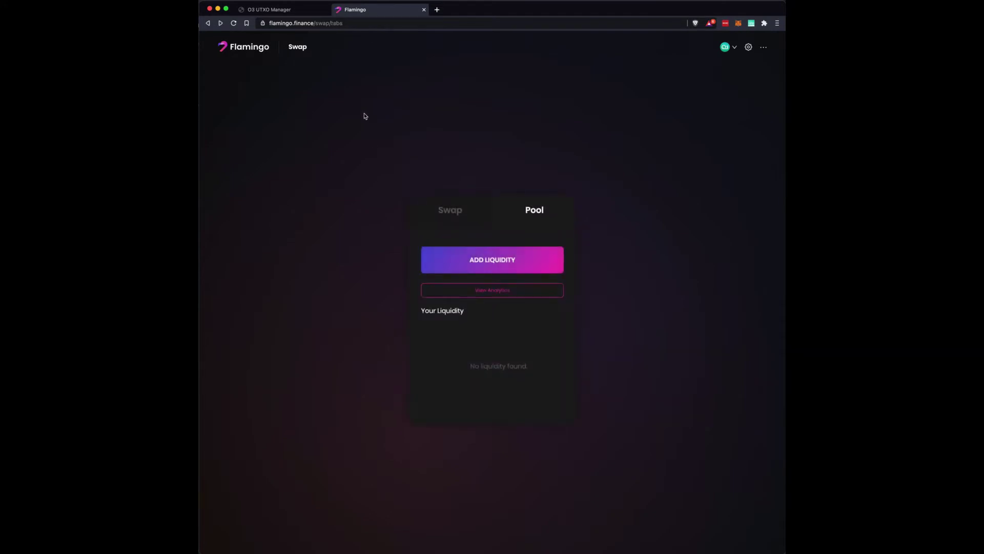
click(255, 48)
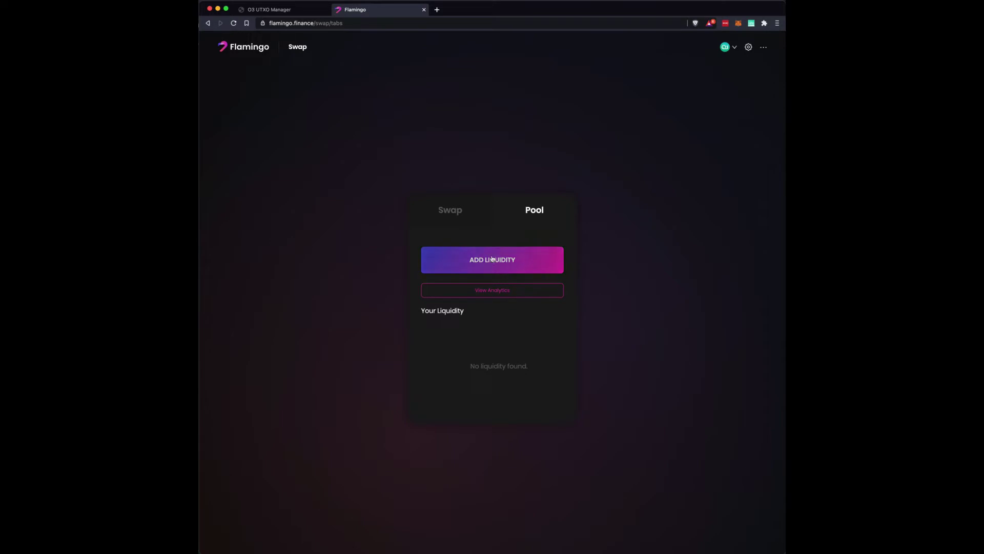
Pair nNEO with fUSDT, deposit the full 896.721158 fUSDT balance, and review the supply.
click(493, 264)
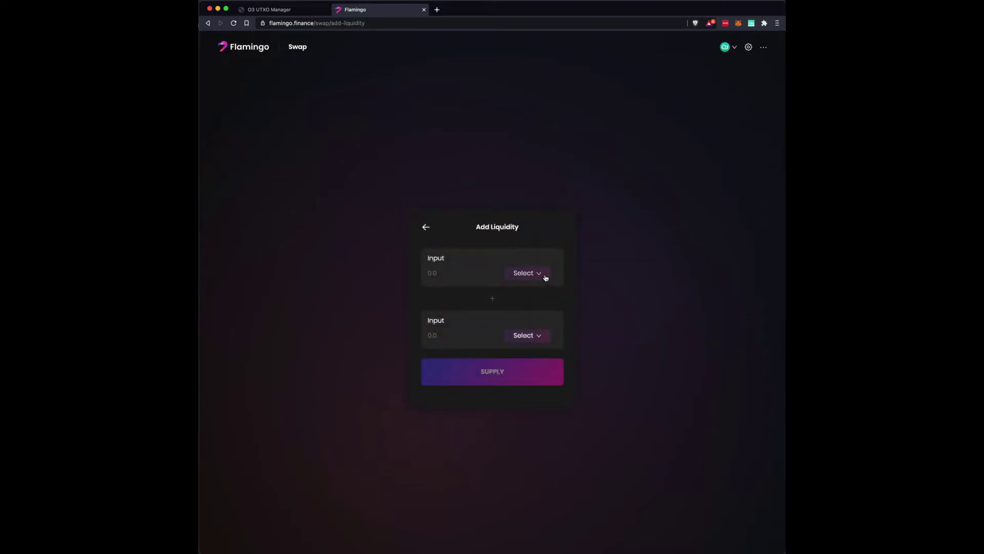
click(542, 274)
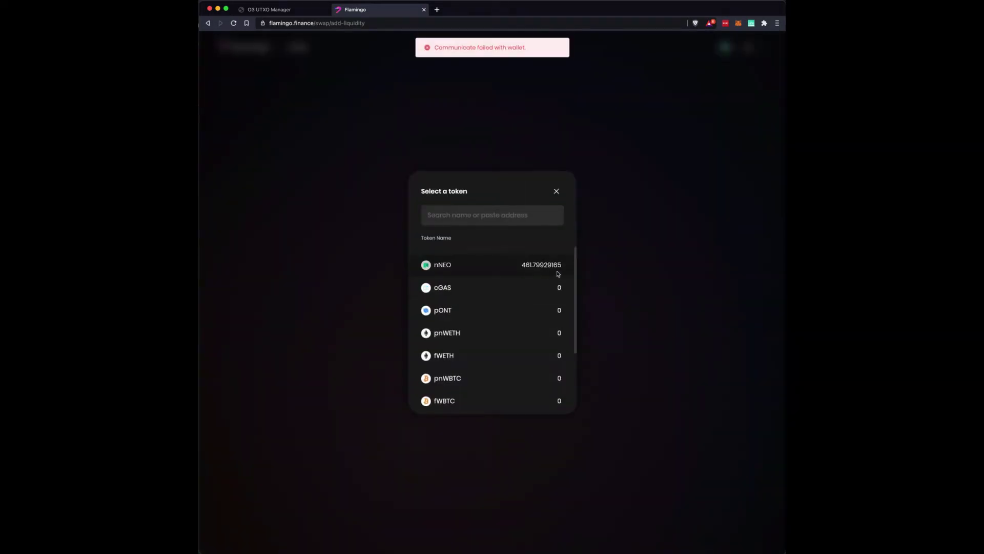
click(553, 273)
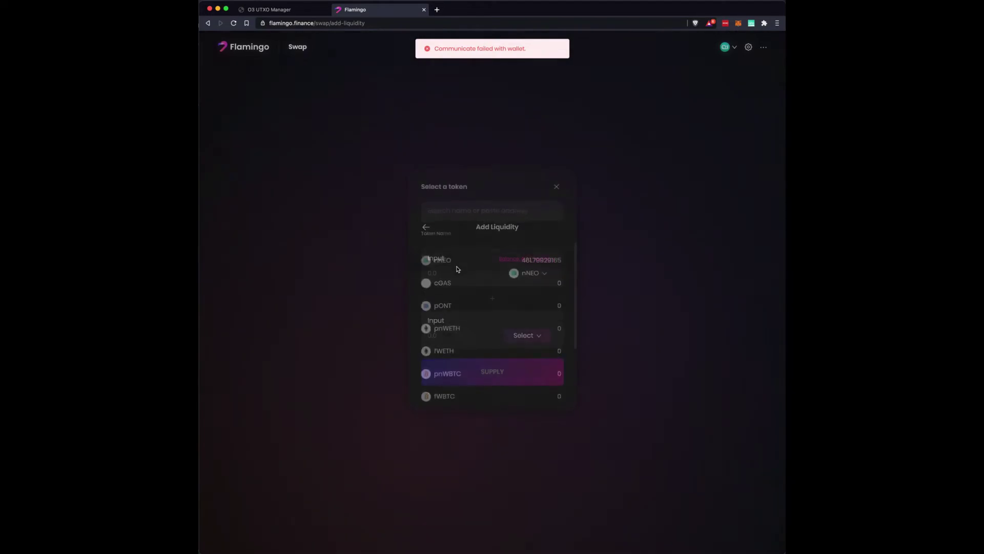
click(538, 339)
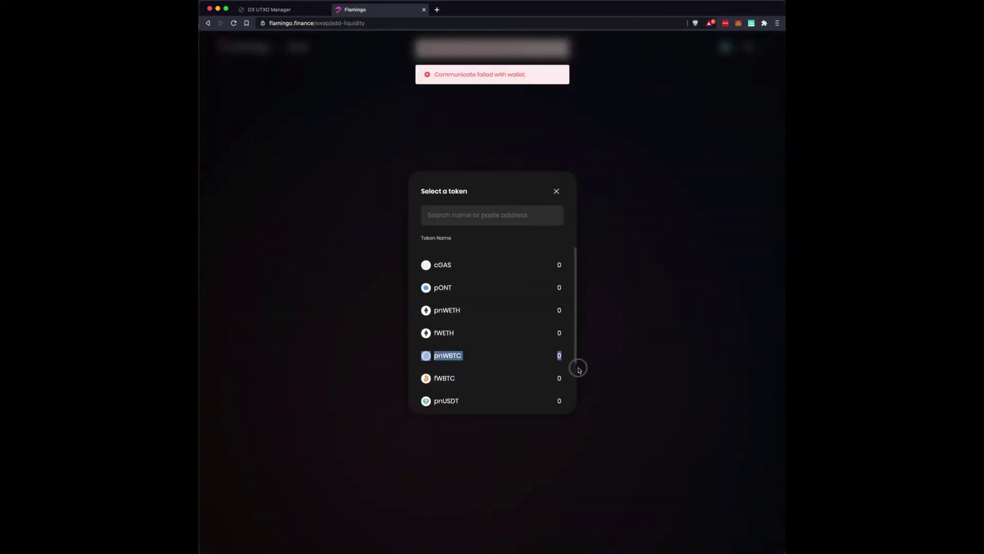
click(580, 369)
click(534, 336)
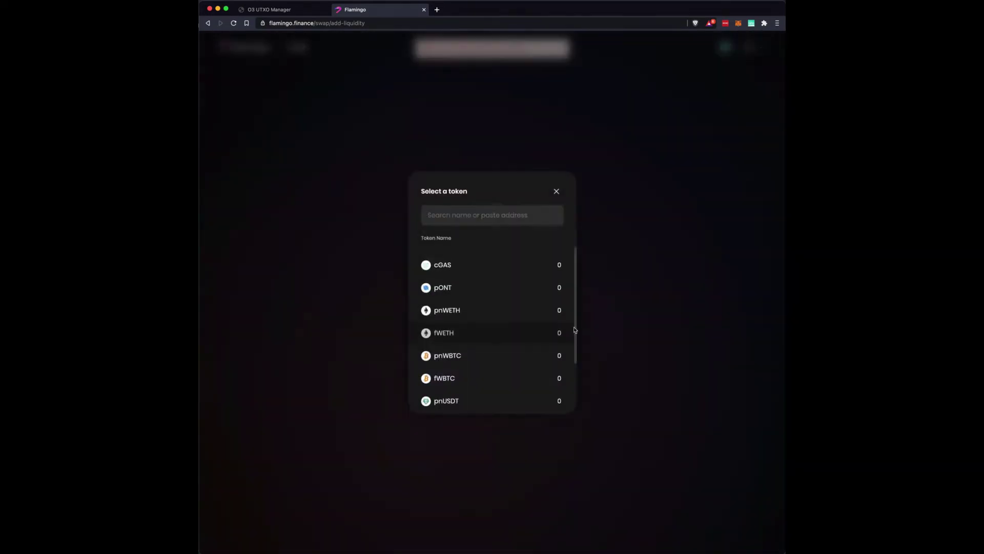
scroll(553, 333, down, 3)
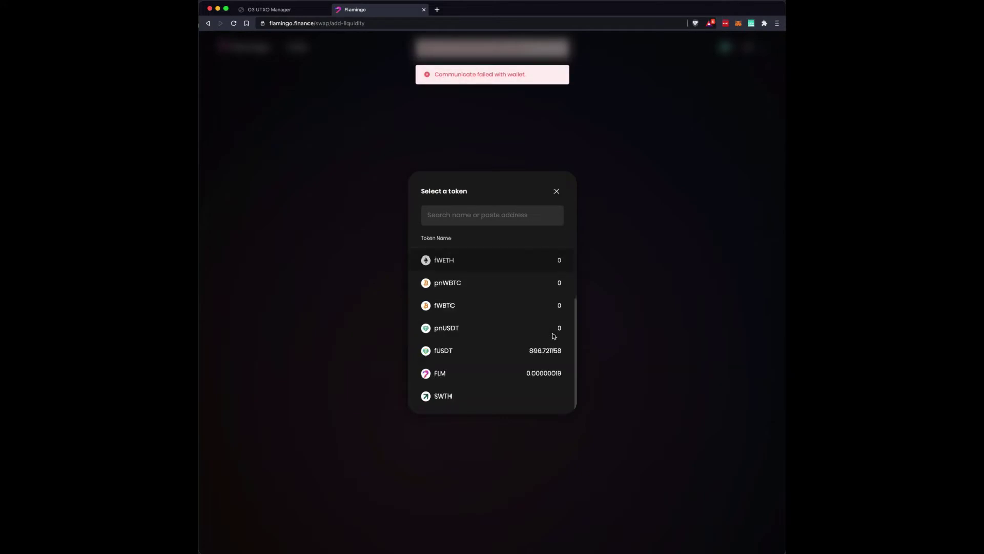
click(461, 352)
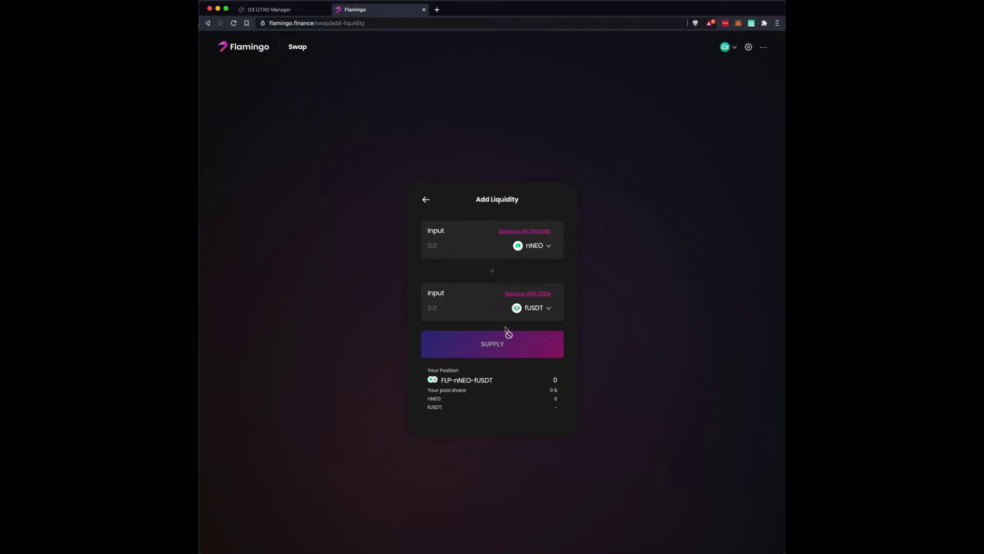
click(528, 294)
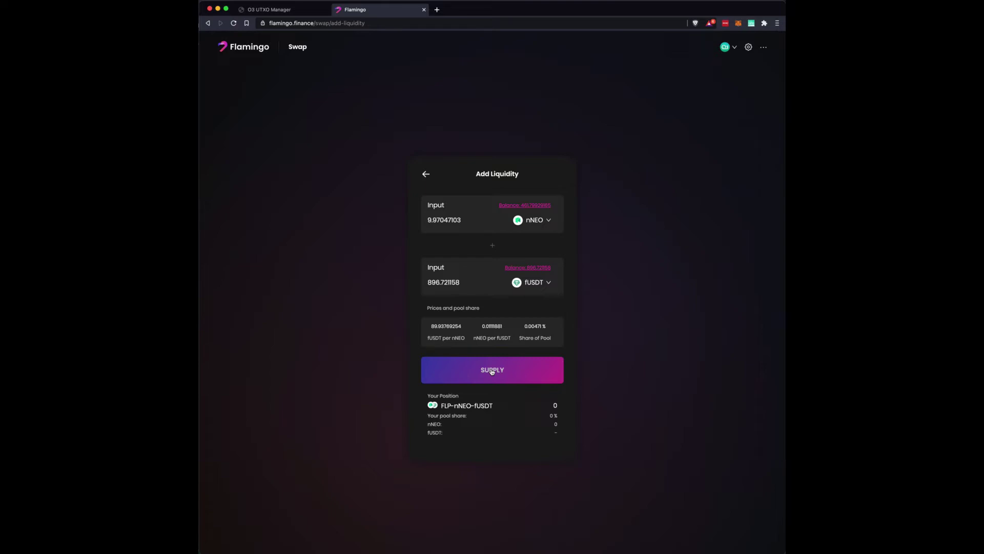
click(492, 371)
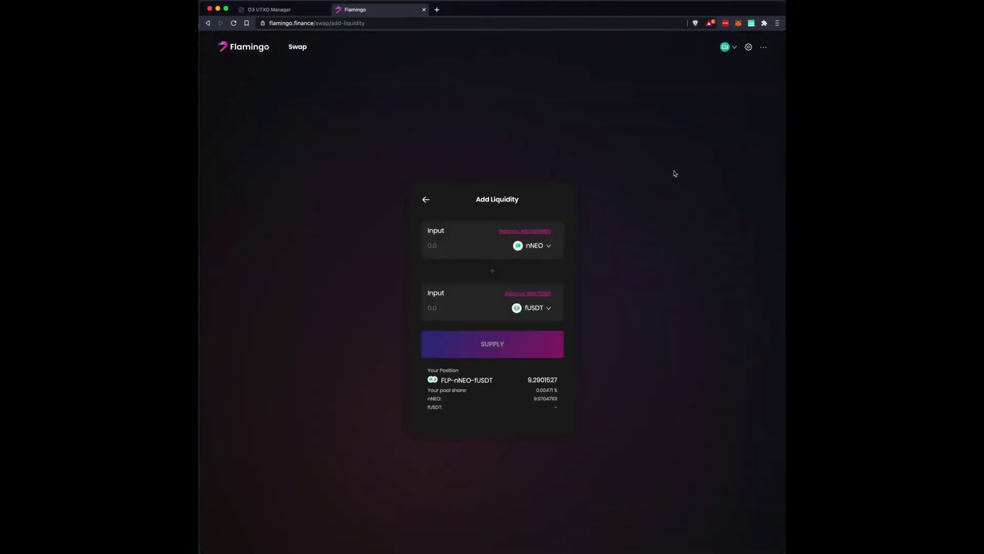
Return to the Flamingo home page after confirming the supply.
click(248, 47)
Review the Vault's nNEO-fUSDT 51.45% APY and FLP-FLM-nNEO rows, then return home.
click(542, 47)
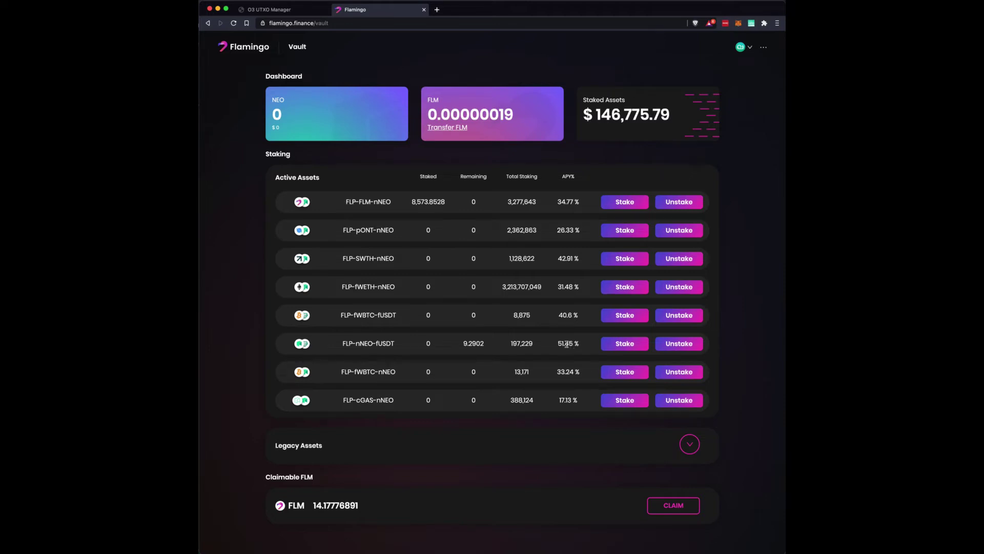
mouse_move(557, 344)
mouse_down()
mouse_move(564, 205)
mouse_move(570, 343)
mouse_up()
click(586, 350)
drag(556, 202, 567, 201)
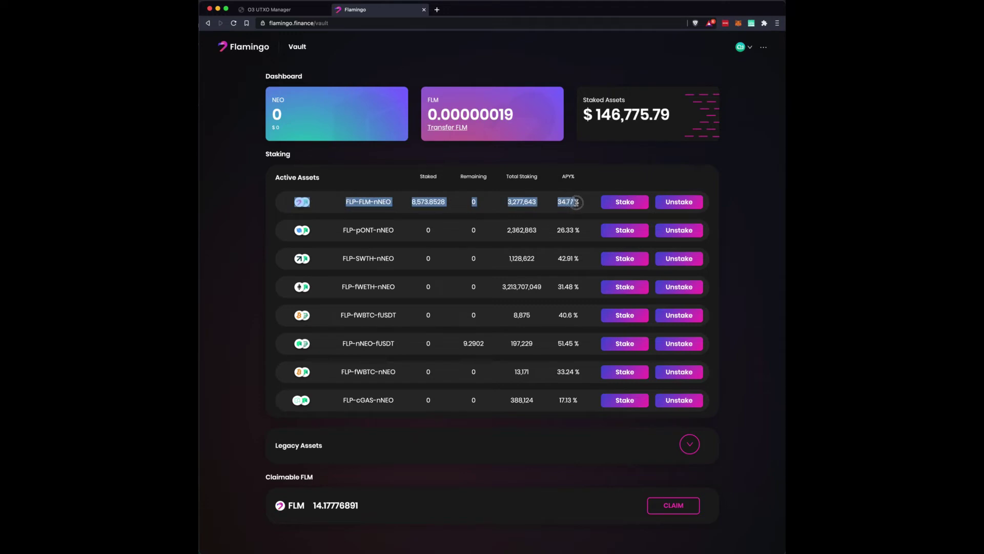
click(585, 205)
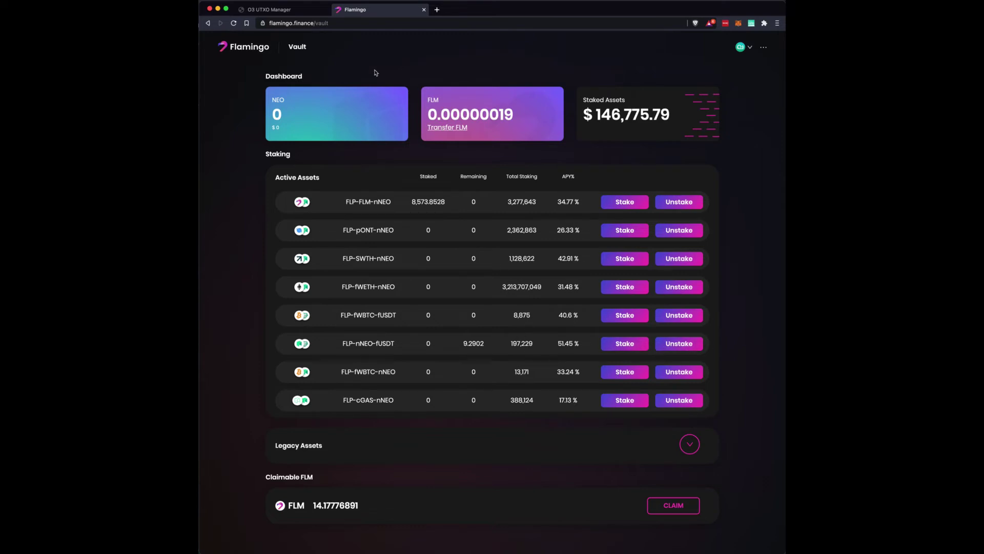
click(250, 46)
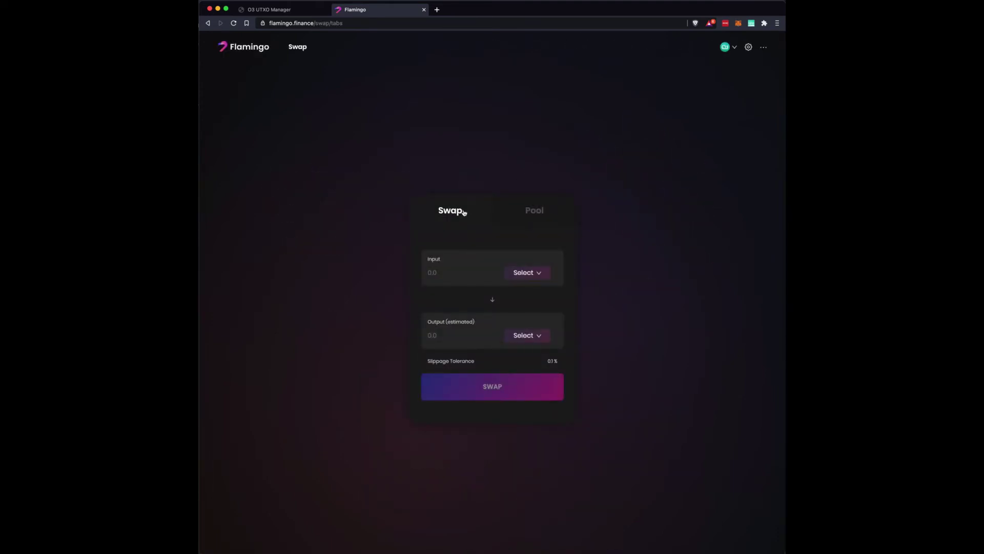
Go to the Swap page and choose nNEO as the input token.
click(238, 47)
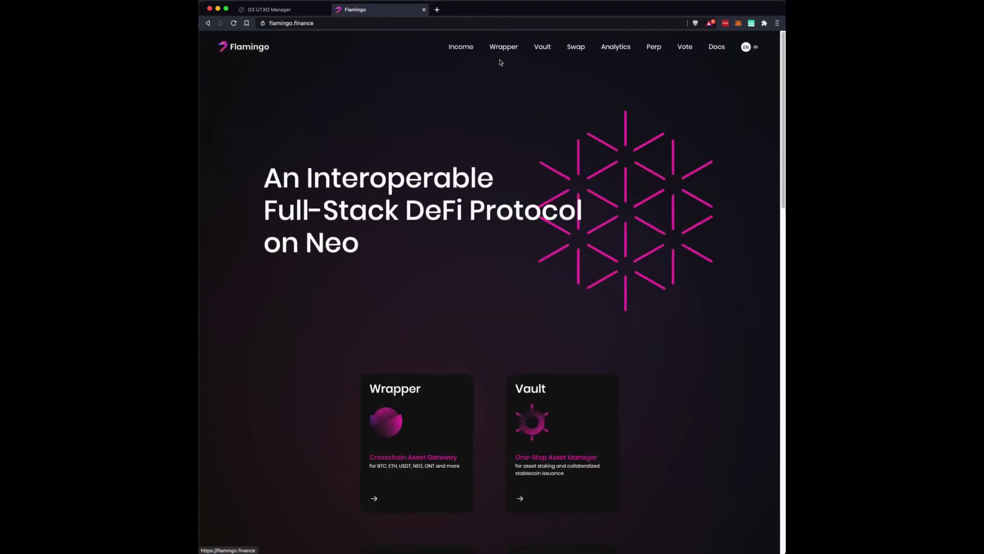
click(542, 47)
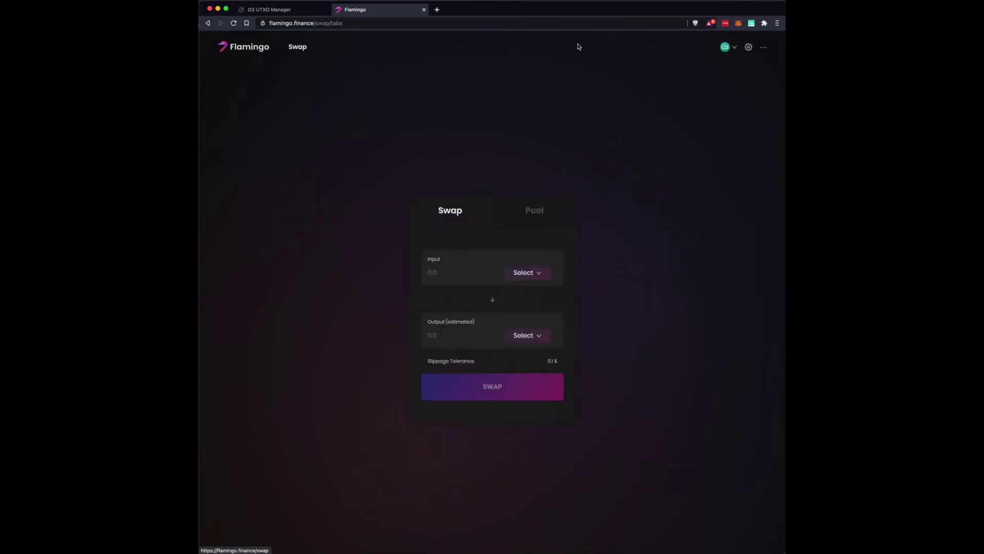
click(539, 274)
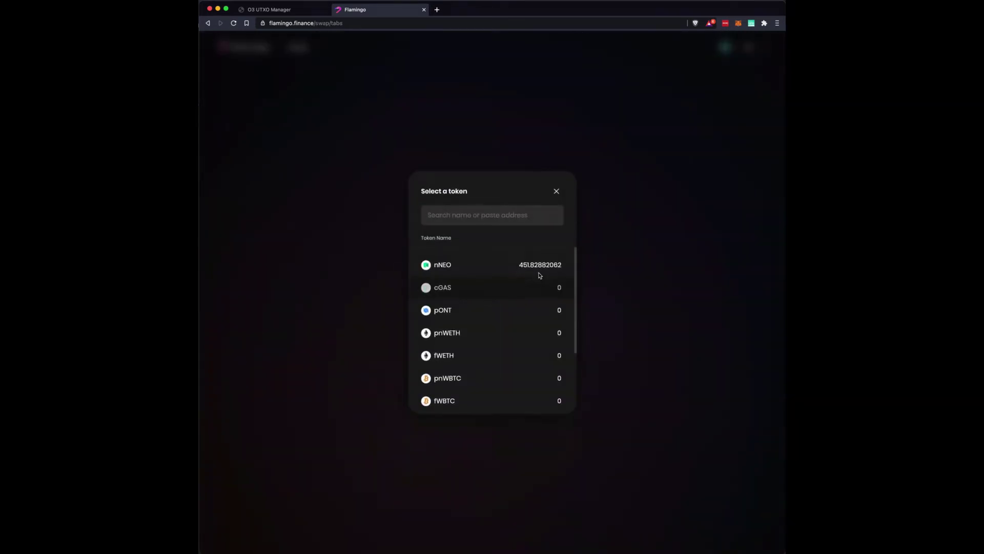
click(503, 267)
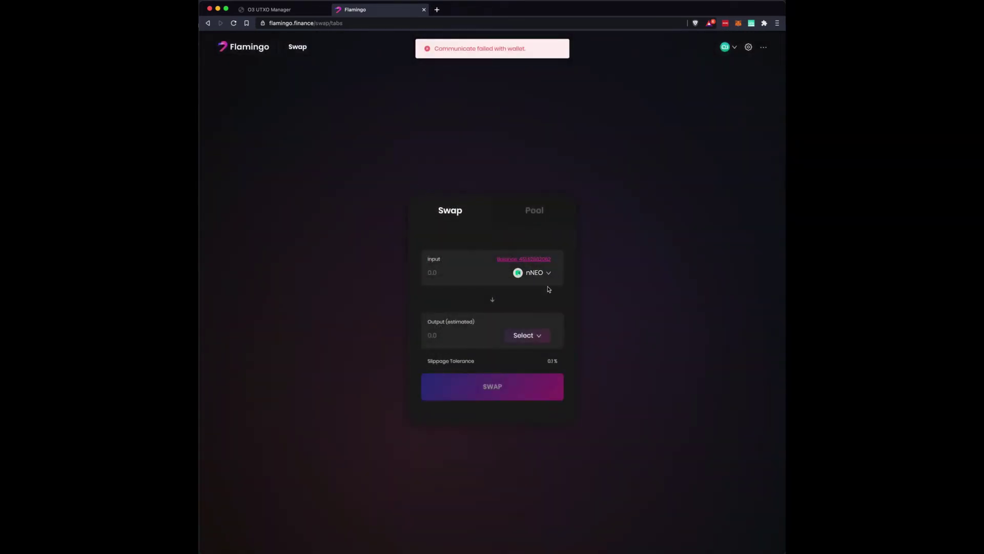
Choose FLM as the output token and enter 10 nNEO, estimating 1,191.49188017 FLM.
click(543, 337)
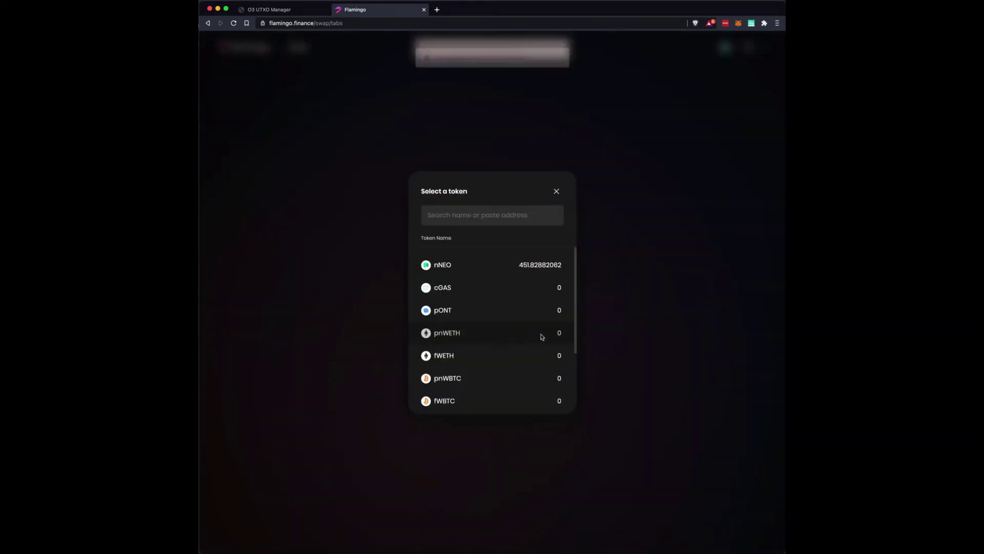
drag(574, 331, 571, 394)
click(487, 374)
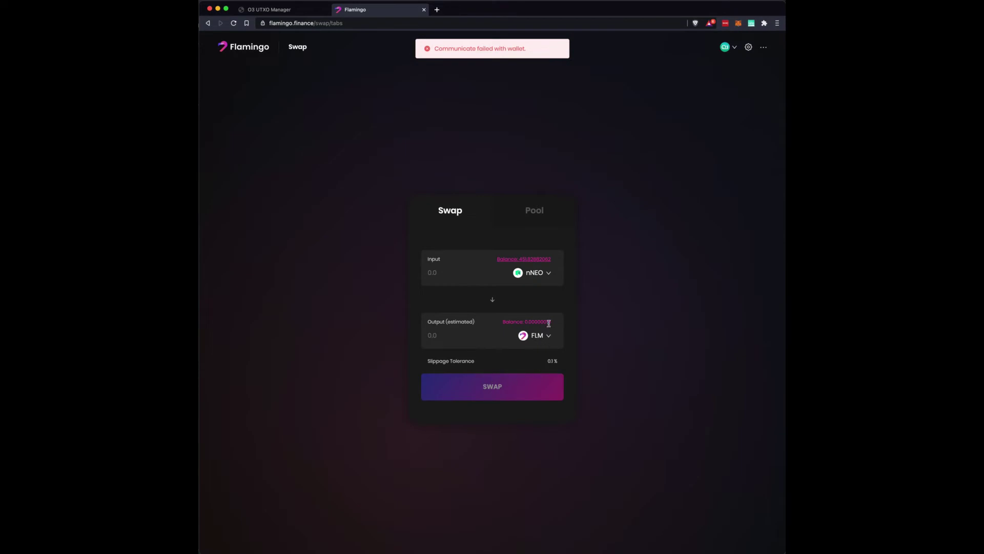
click(437, 272)
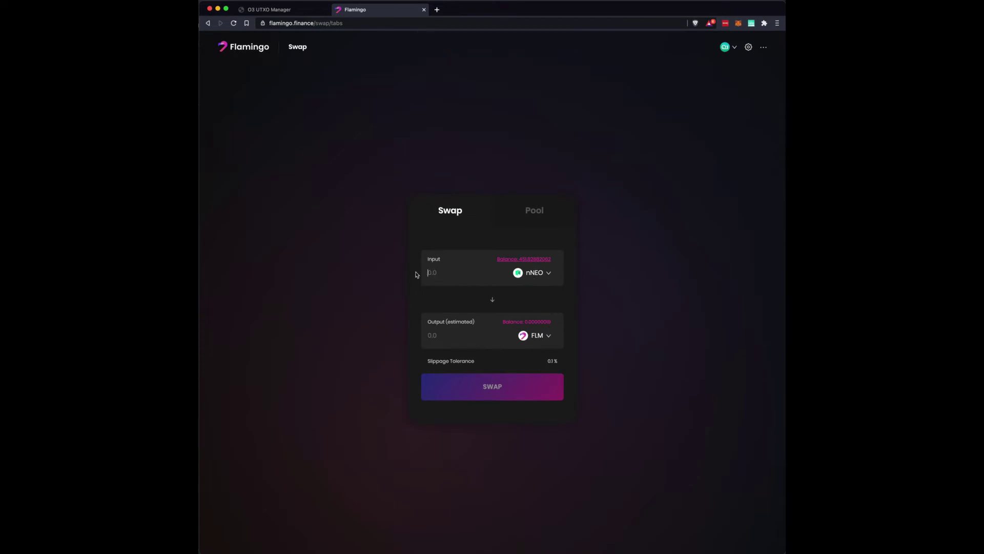
text(10)
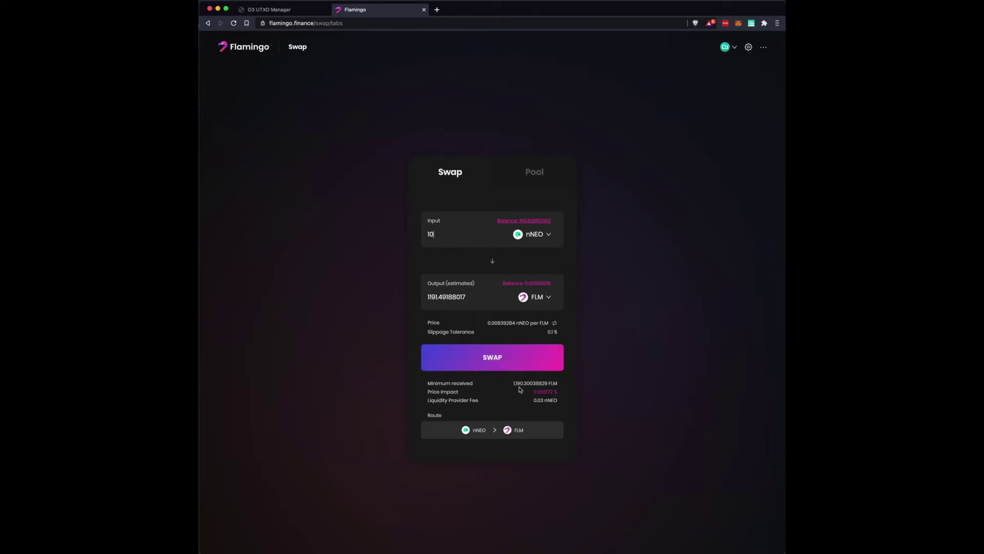
Review and confirm the 10 nNEO to FLM swap.
click(500, 356)
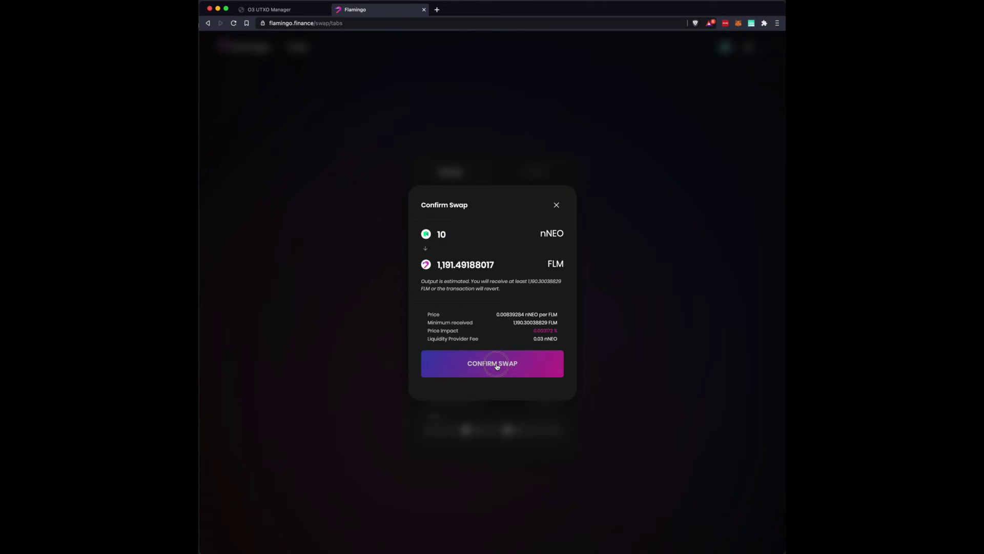
click(497, 366)
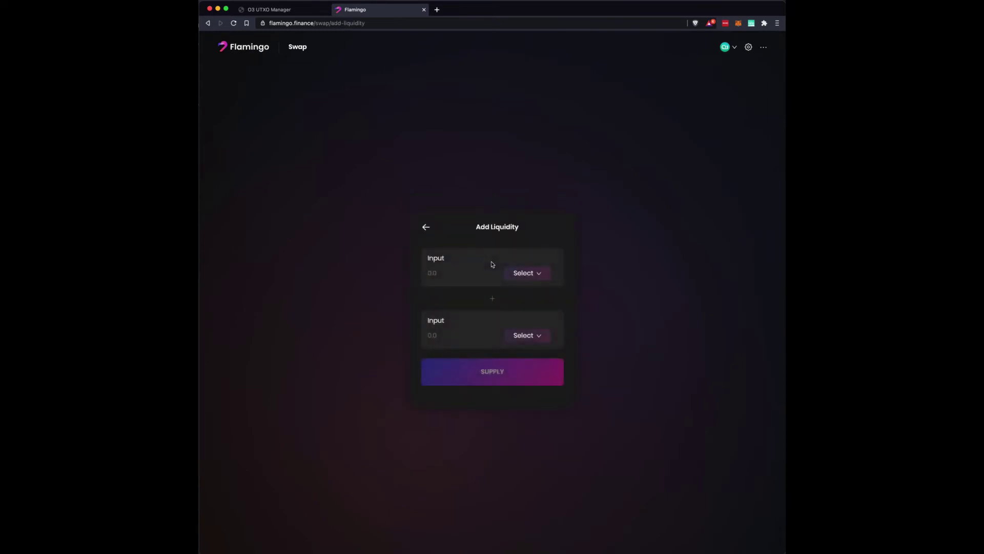
Pick nNEO as the first pool token, close the second token list unchosen, and return home.
click(531, 276)
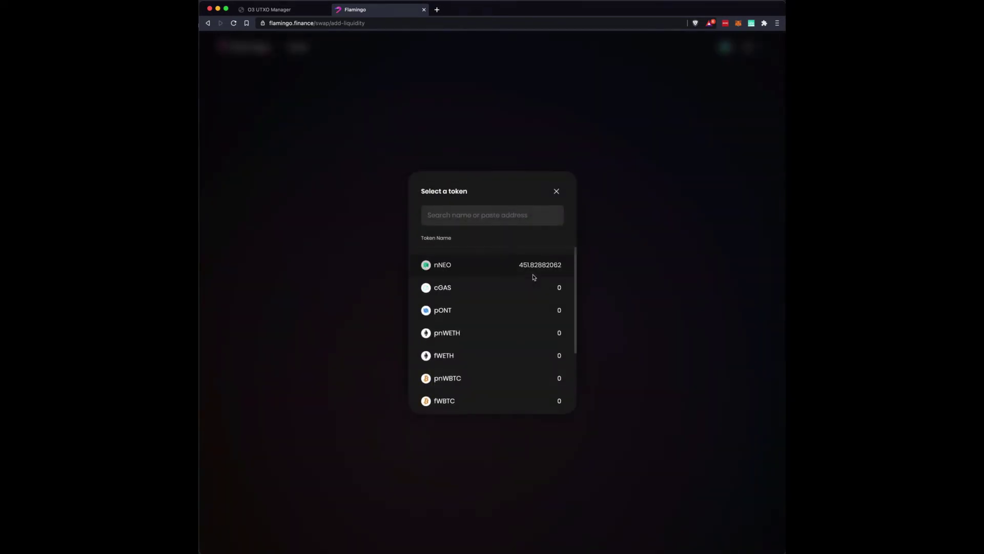
click(475, 267)
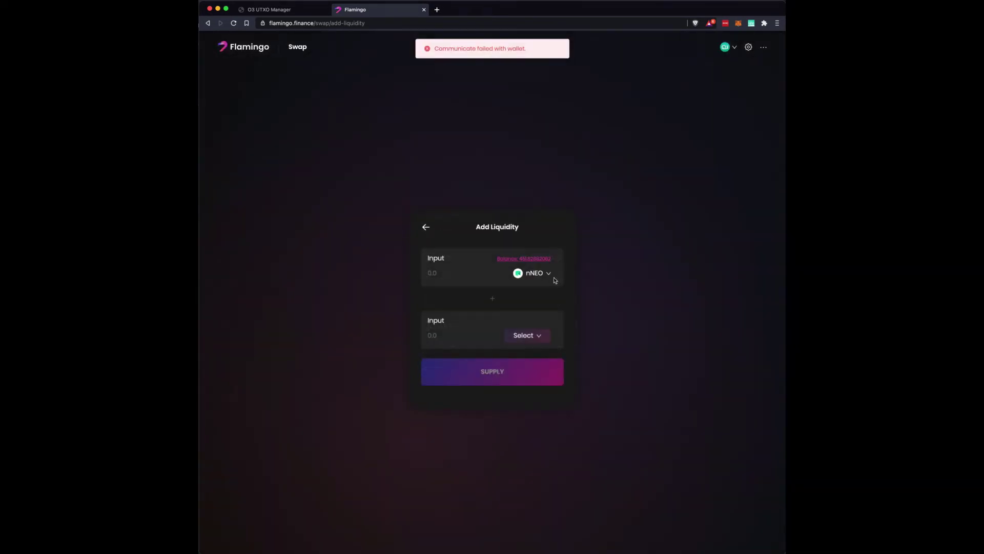
click(531, 335)
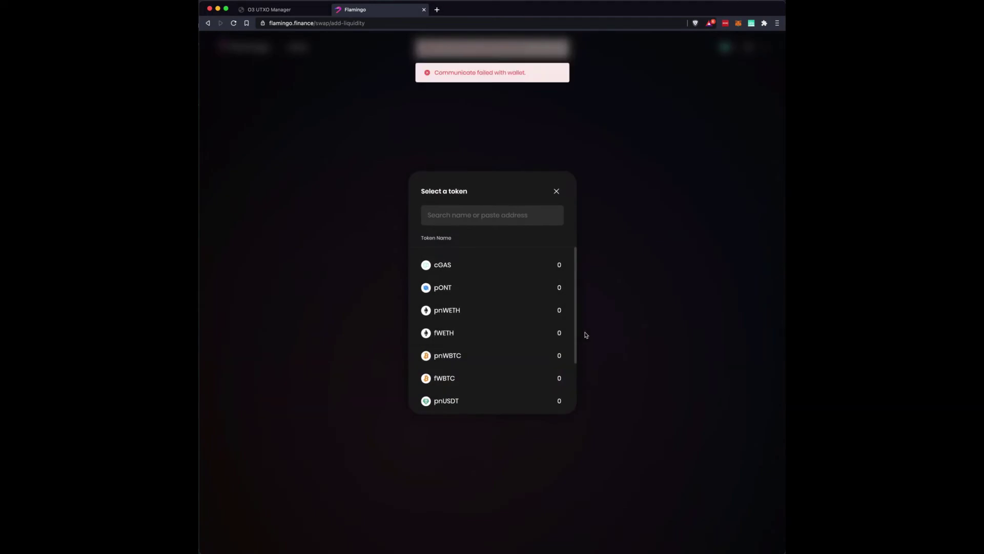
drag(576, 330, 578, 355)
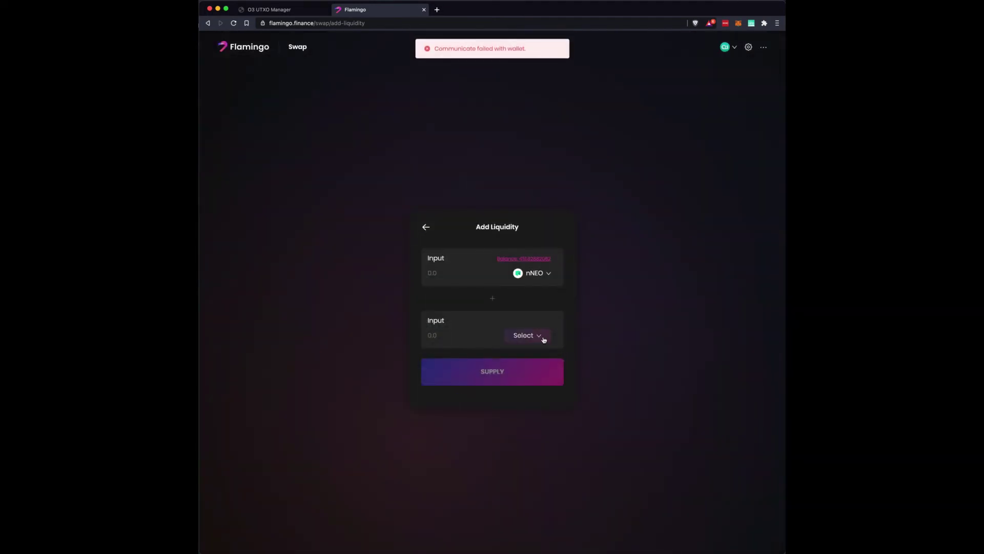
click(540, 340)
scroll(541, 340, down, 3)
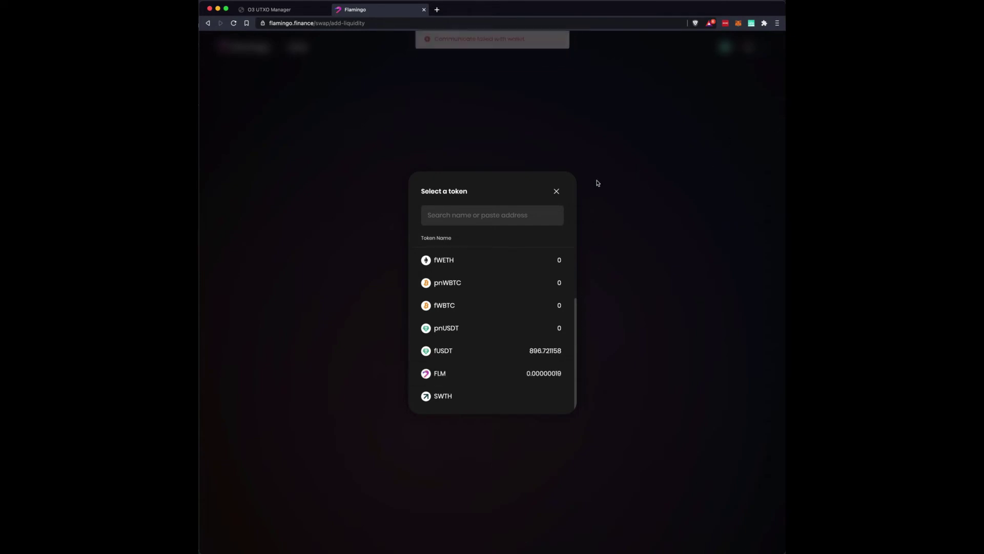
click(557, 192)
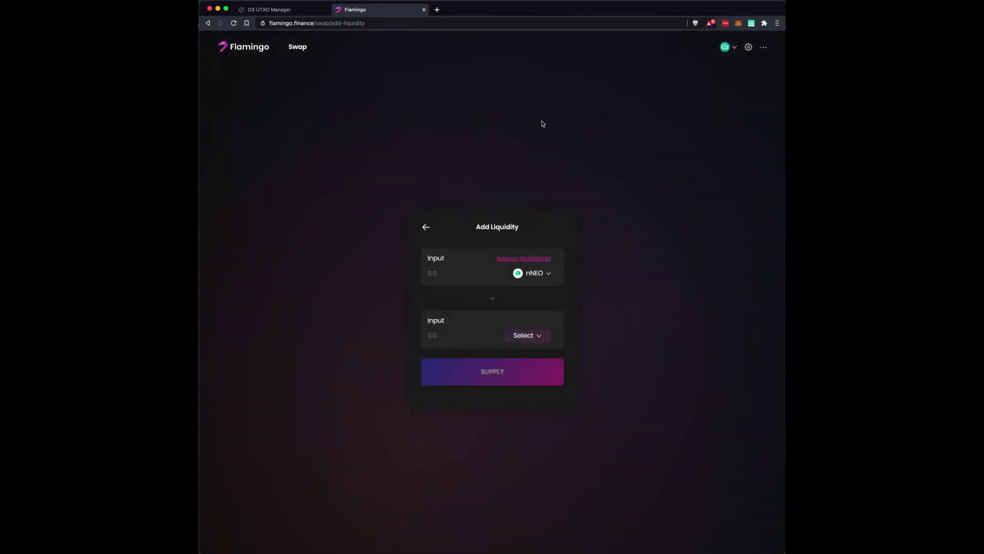
click(265, 49)
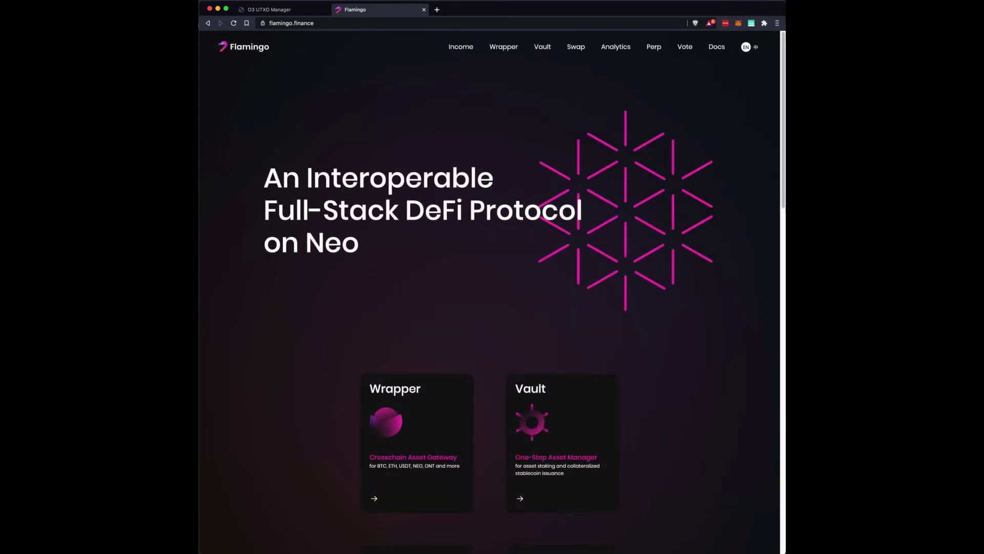
Return to the browser and open the Vault dashboard showing 14.66001324 claimable FLM.
key(super+Tab)
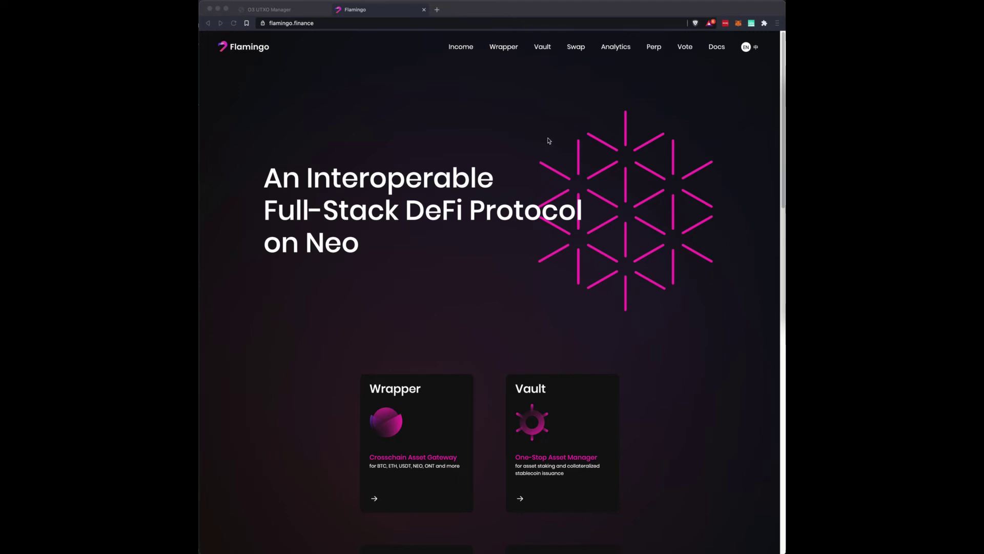
click(471, 107)
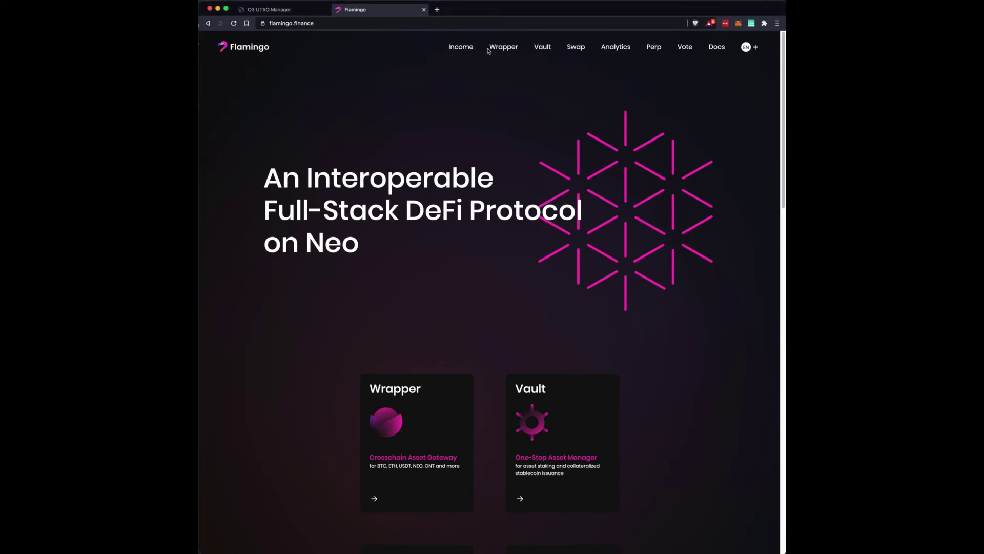
click(545, 48)
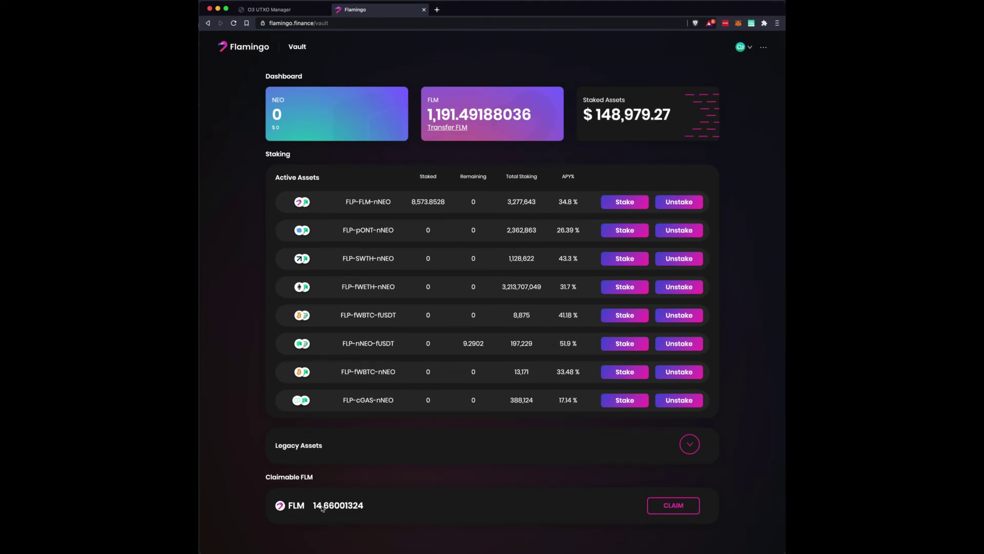
Claim the accumulated FLM rewards, bringing the balance to 1,206.2297447 FLM.
click(680, 509)
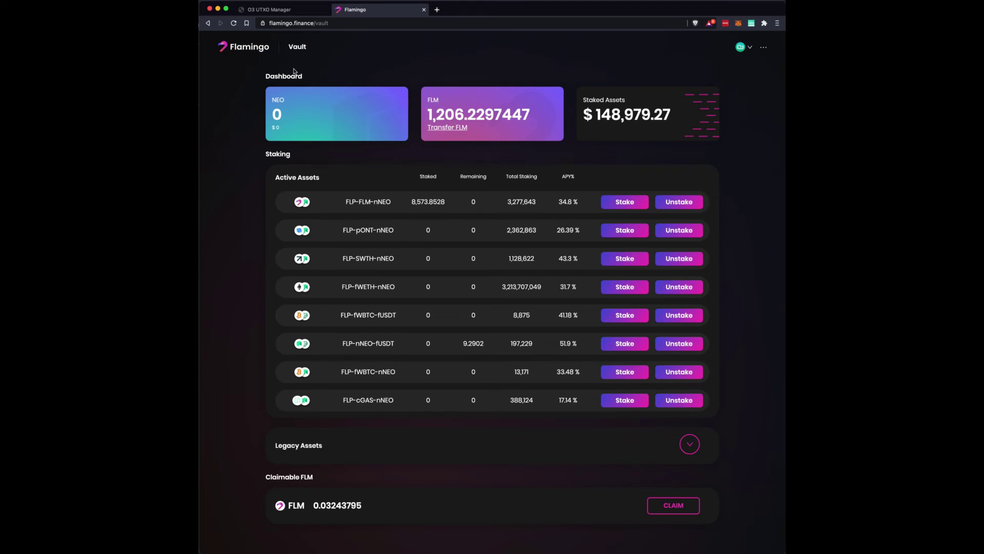
Open the Add Liquidity form from the Swap section's Pool view.
click(249, 52)
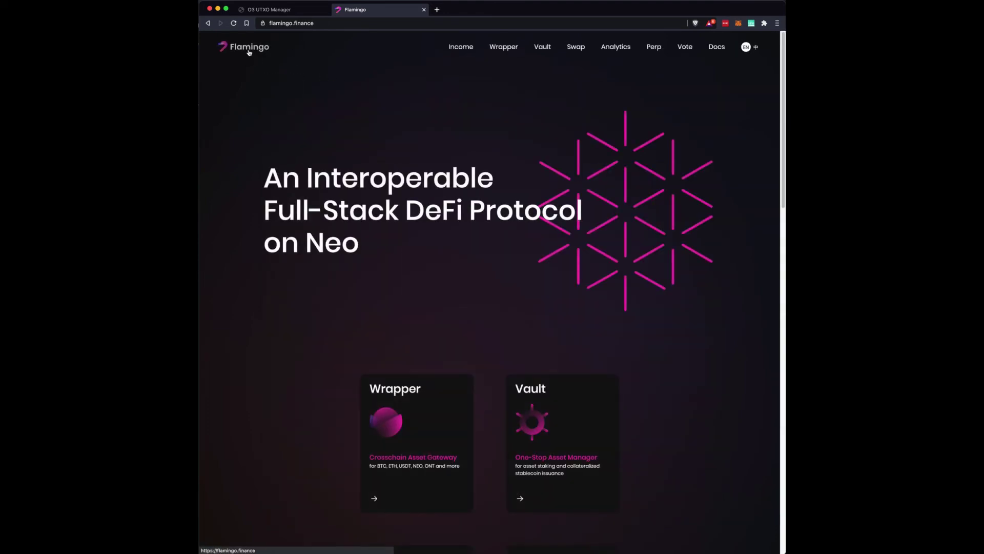
click(576, 47)
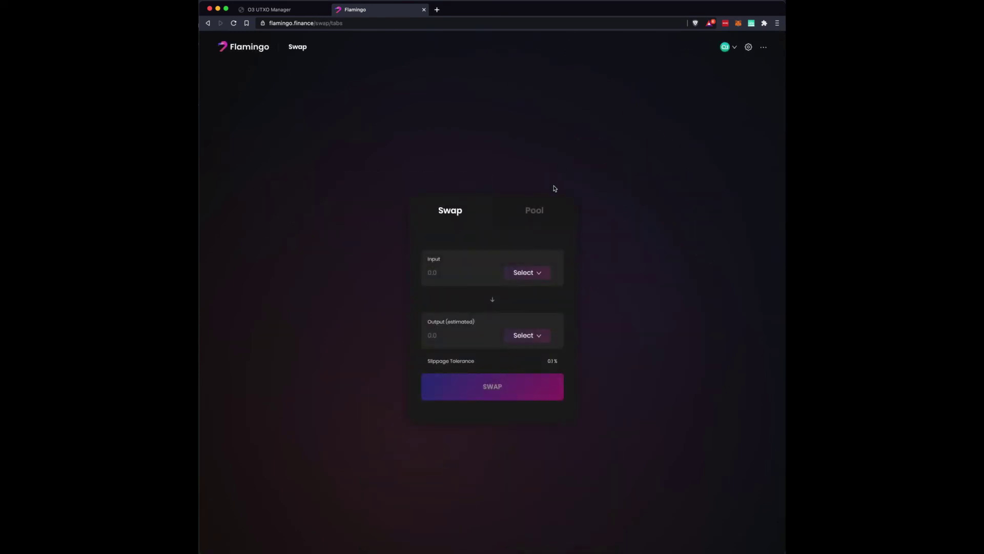
click(540, 212)
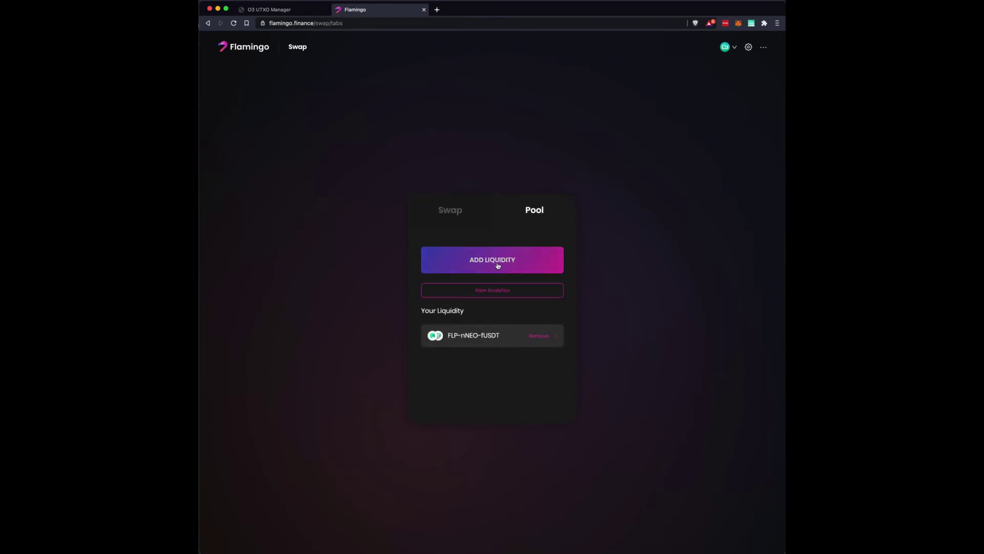
click(497, 261)
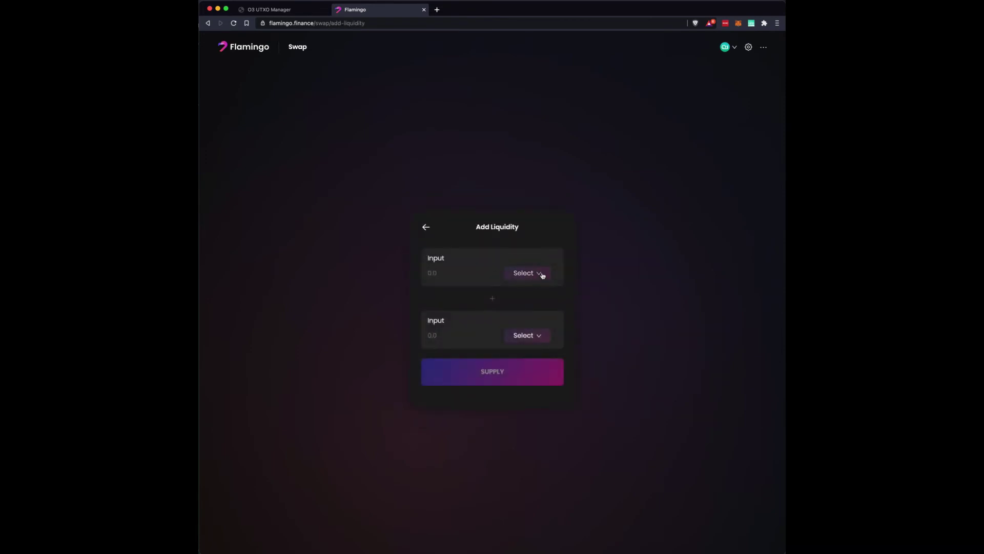
Pair nNEO as the first token with FLM as the second.
click(542, 275)
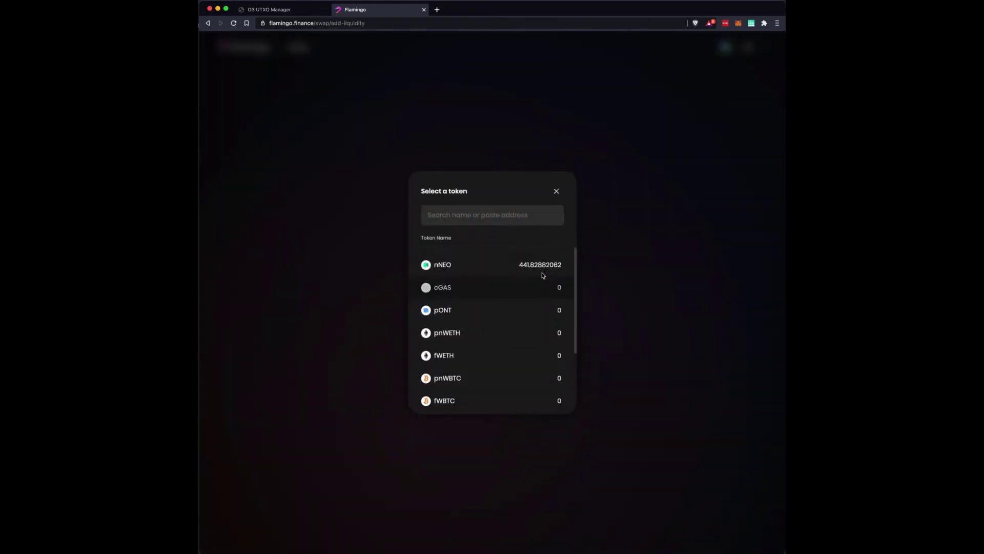
click(494, 266)
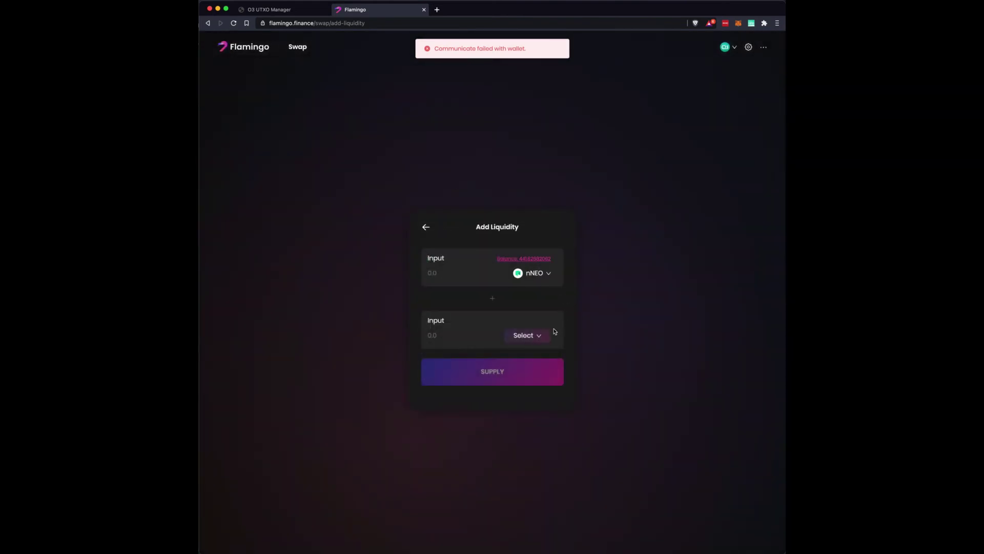
click(541, 338)
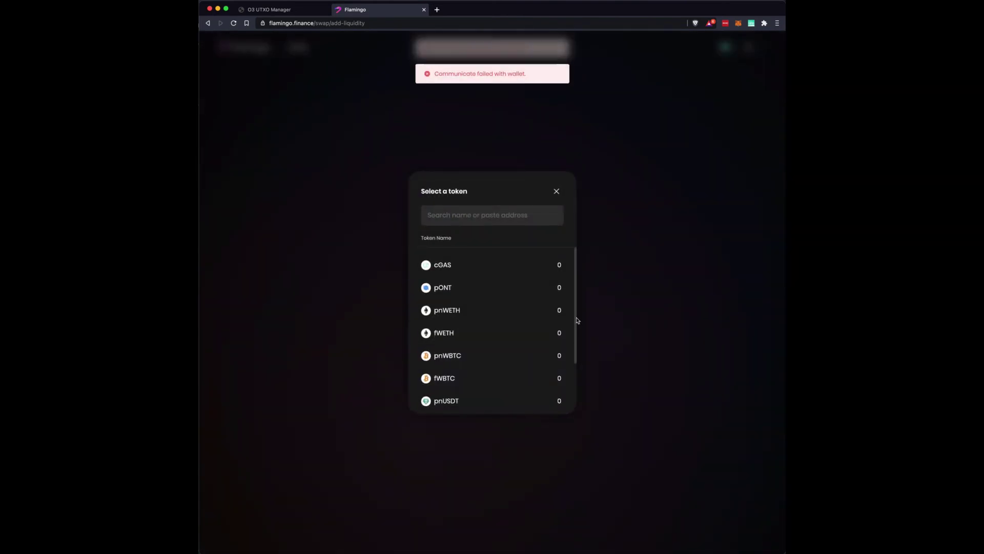
scroll(574, 353, down, 3)
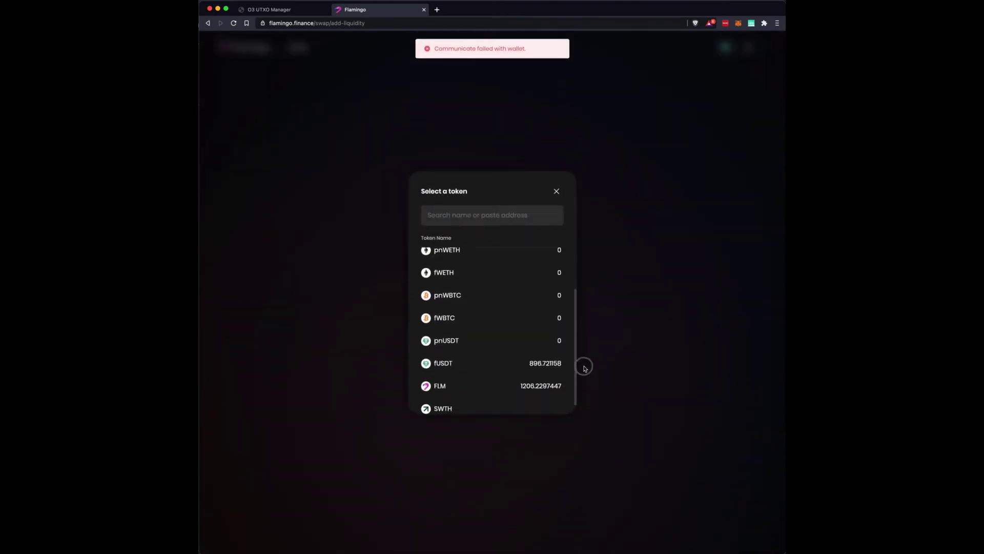
click(465, 377)
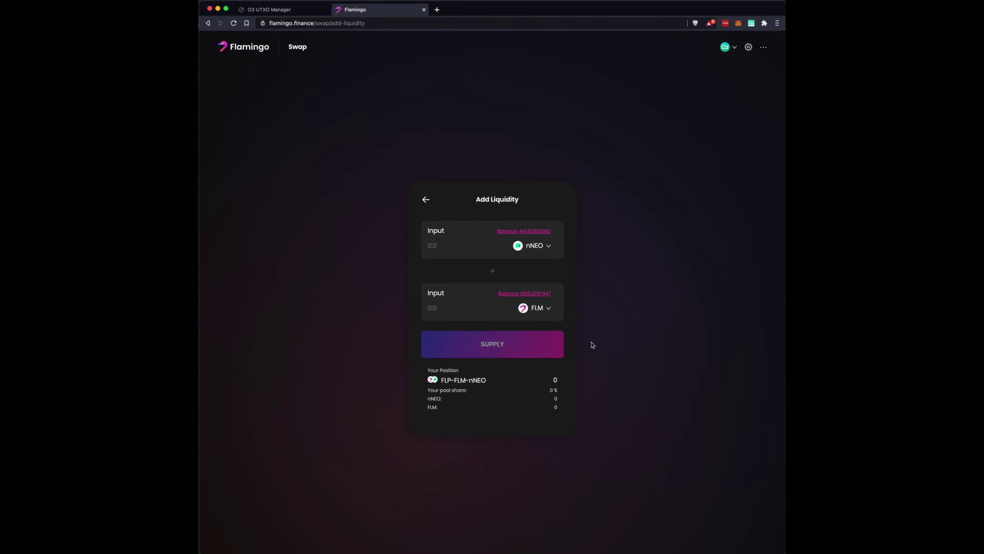
Supply the full 1206.2297447 FLM with 10.0936436 nNEO and return to the pool overview.
click(519, 295)
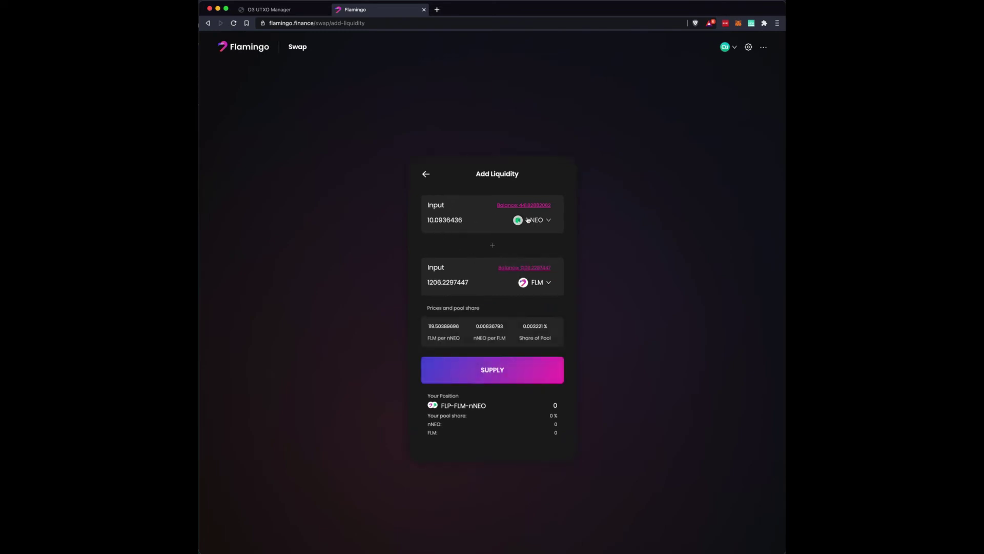
click(502, 369)
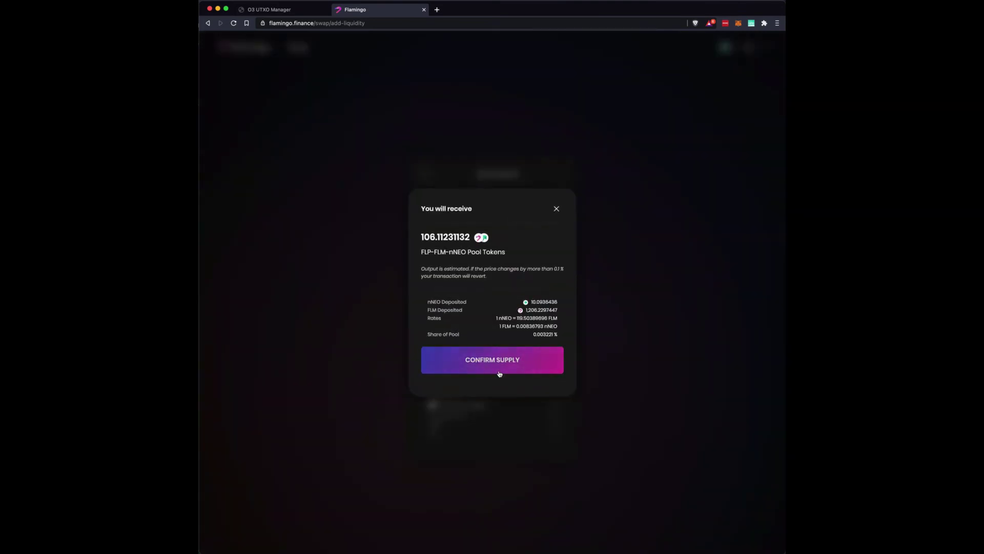
click(499, 361)
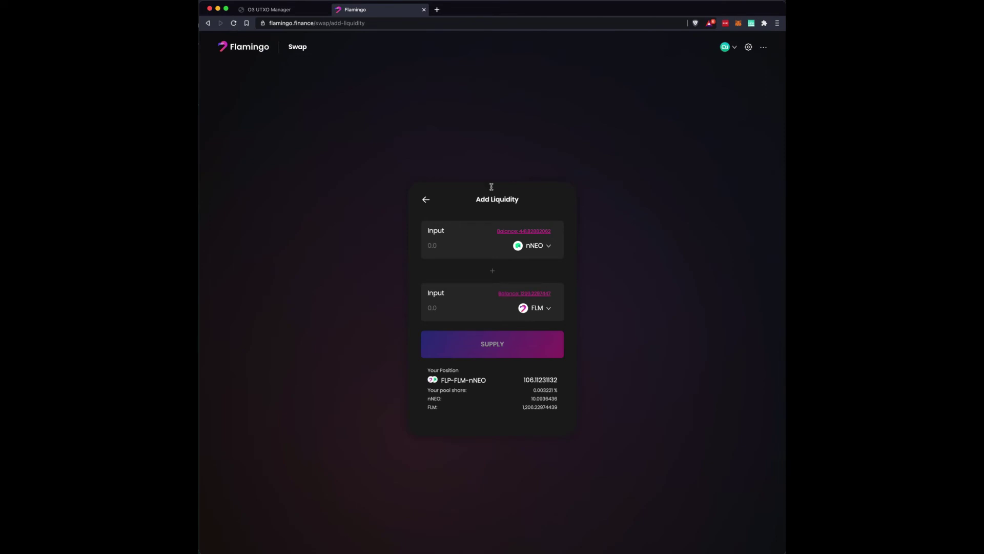
click(426, 200)
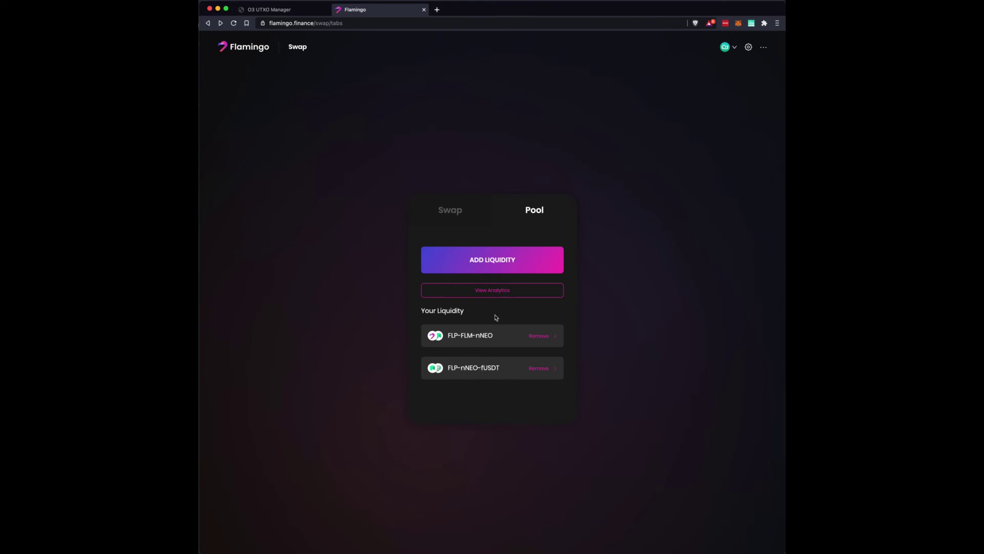
Return home and open the Vault dashboard listing 106.1123 unstaked FLP-FLM-nNEO.
click(248, 48)
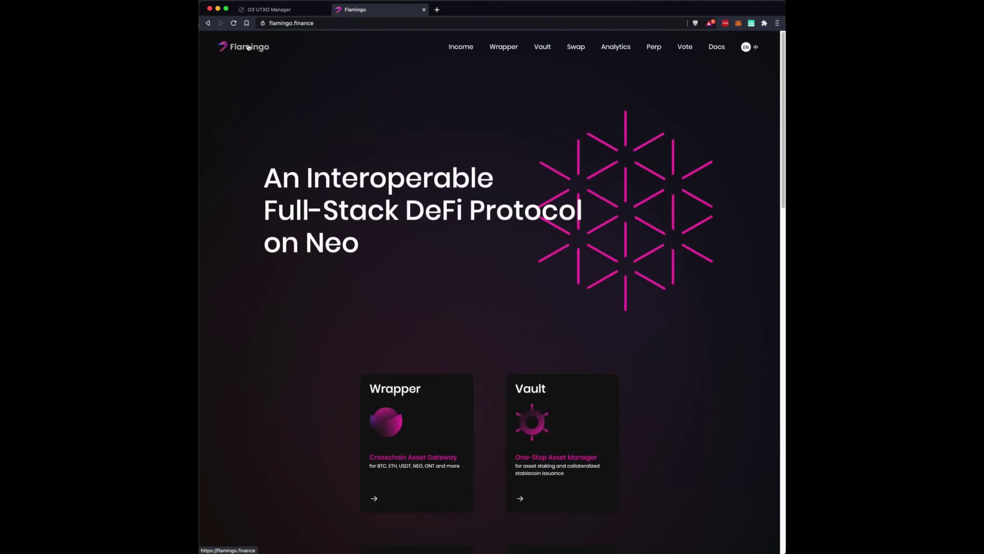
click(543, 47)
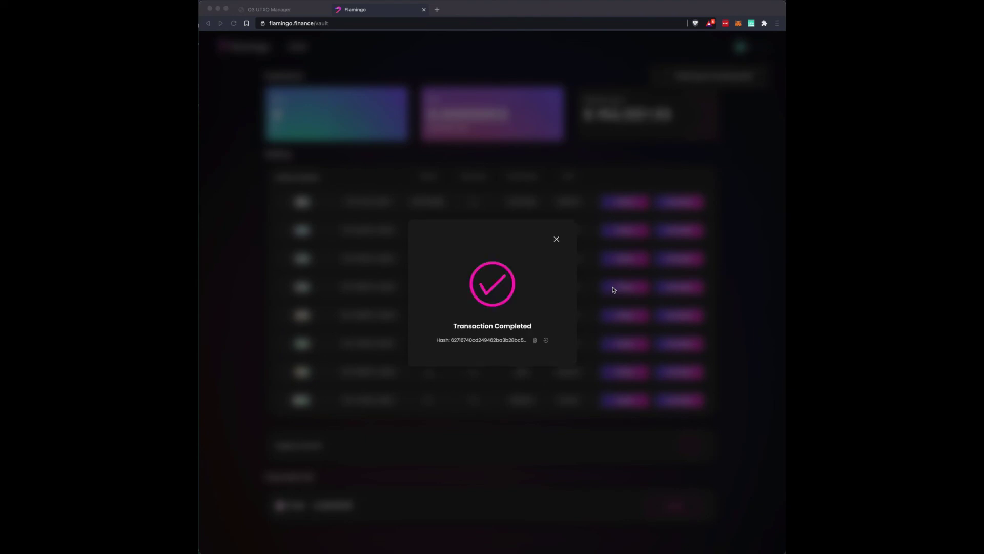
Dismiss both staking confirmations, leaving 9.2902 FLP-nNEO-fUSDT and 8,679.9651 FLP-FLM-nNEO staked.
click(557, 239)
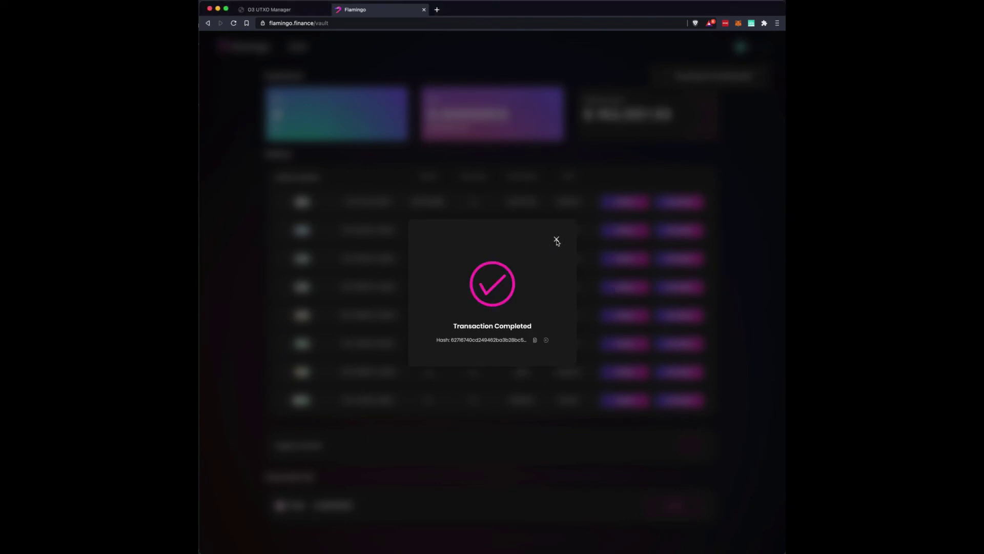
click(557, 240)
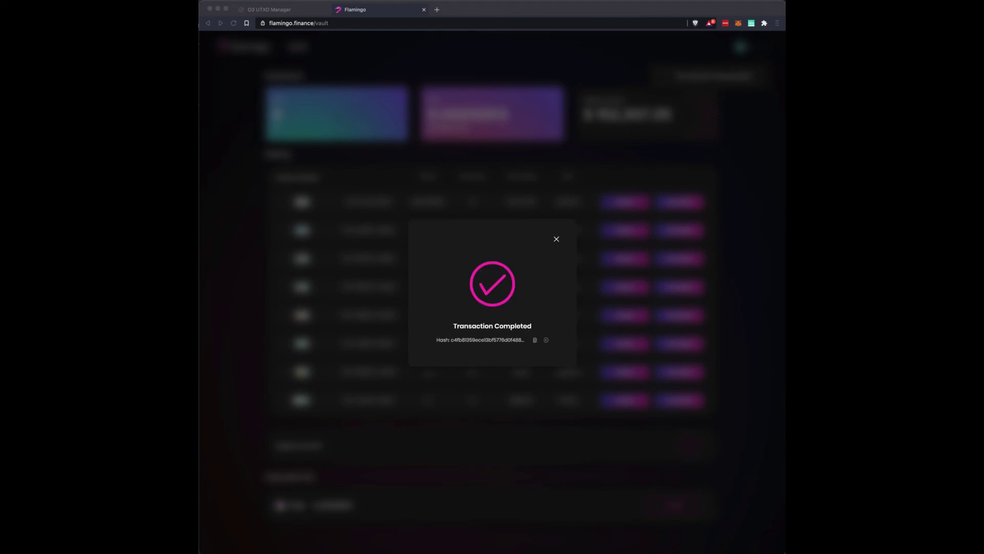
click(557, 240)
click(557, 241)
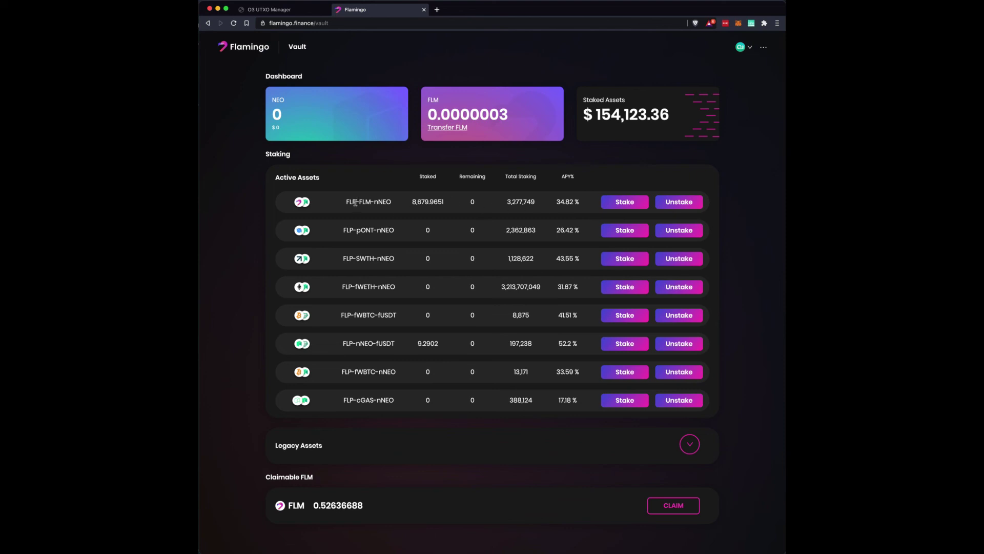
Highlight the FLP-FLM-nNEO pool name, then clear the highlight.
drag(356, 202, 387, 202)
click(605, 187)
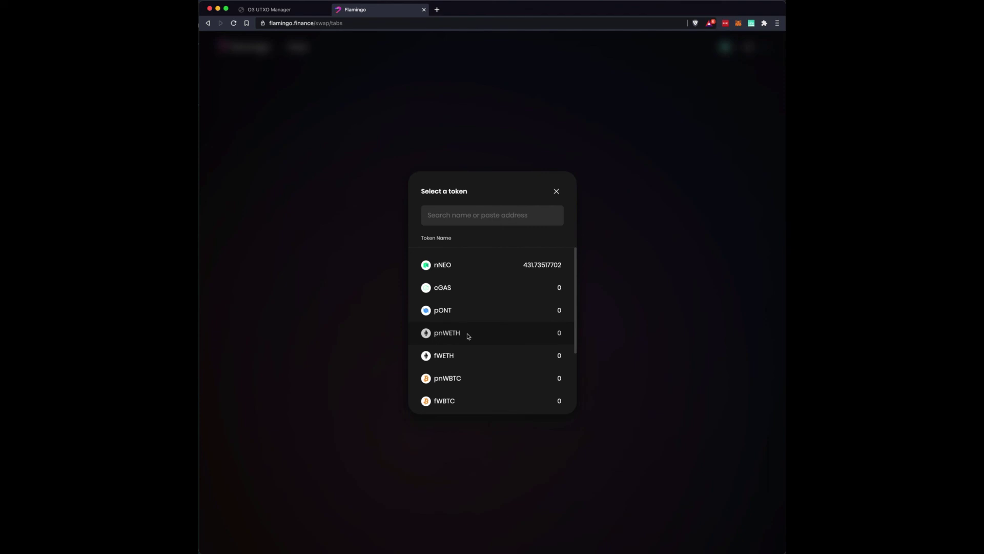
Dismiss the Select a token list without choosing a token and return to the Flamingo home page.
click(611, 197)
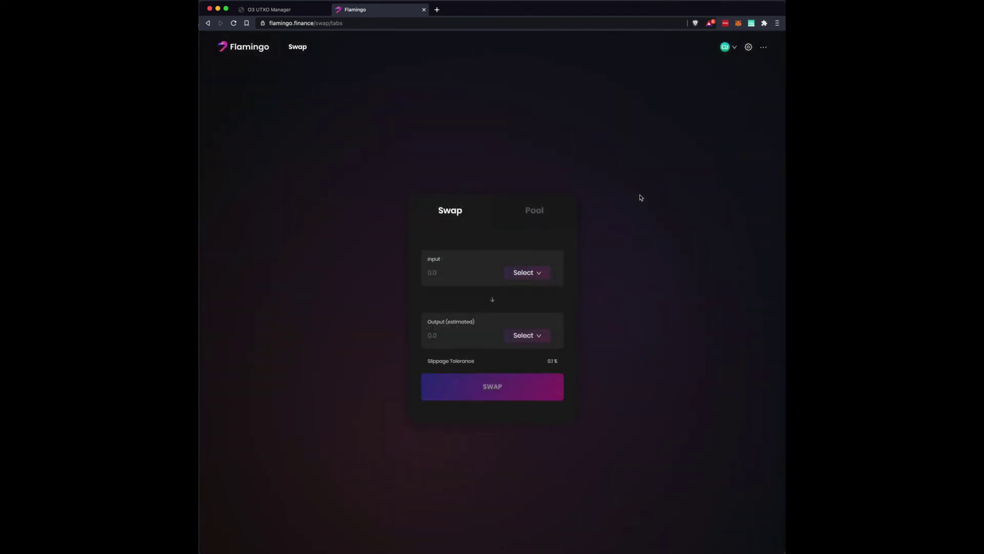
click(252, 48)
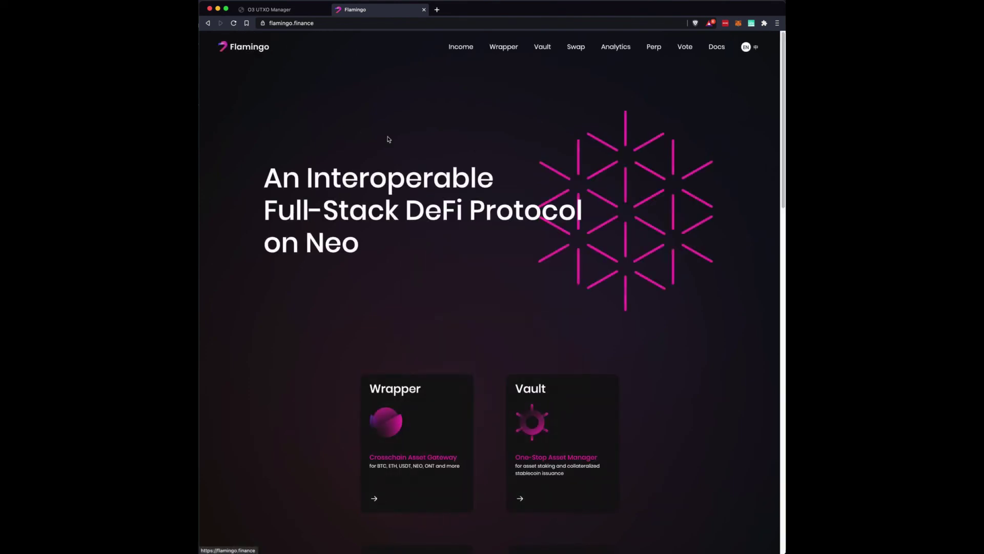